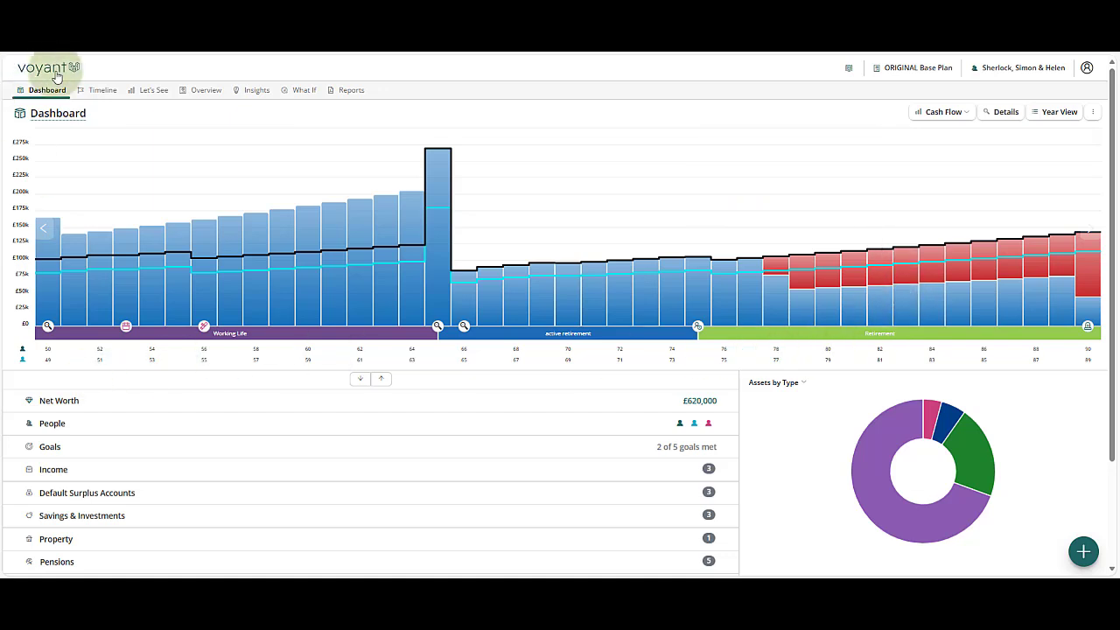
- Review the Major Loss plan settings: default age, number of years, fixed growth and allocation percentile
scroll(93, 357, "down", 1)
scroll(93, 357, "down", 1)
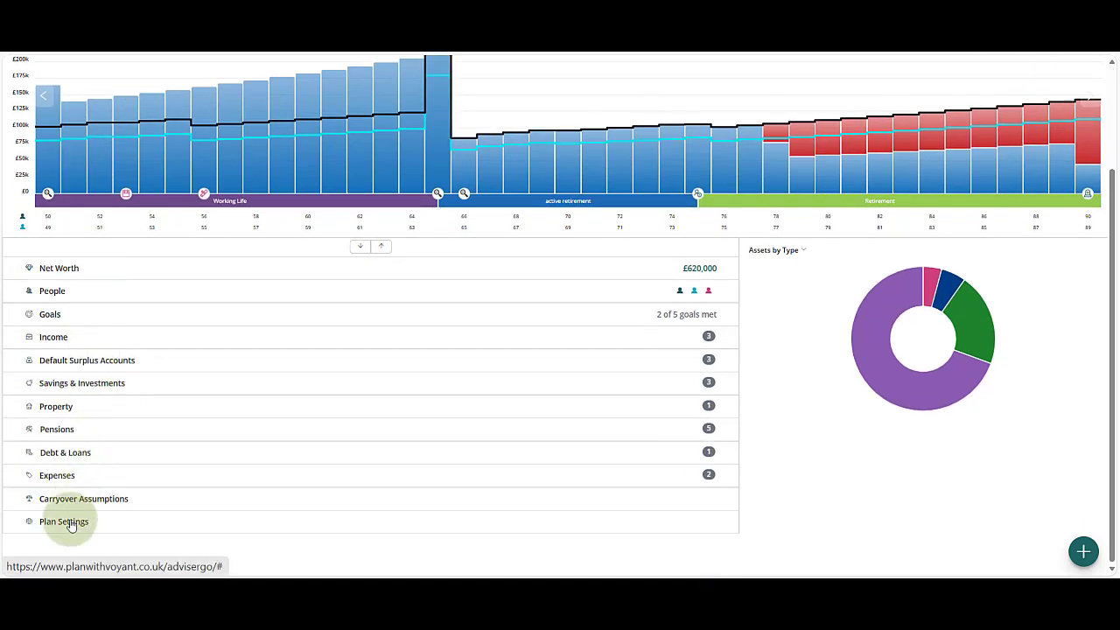
left_click(64, 521)
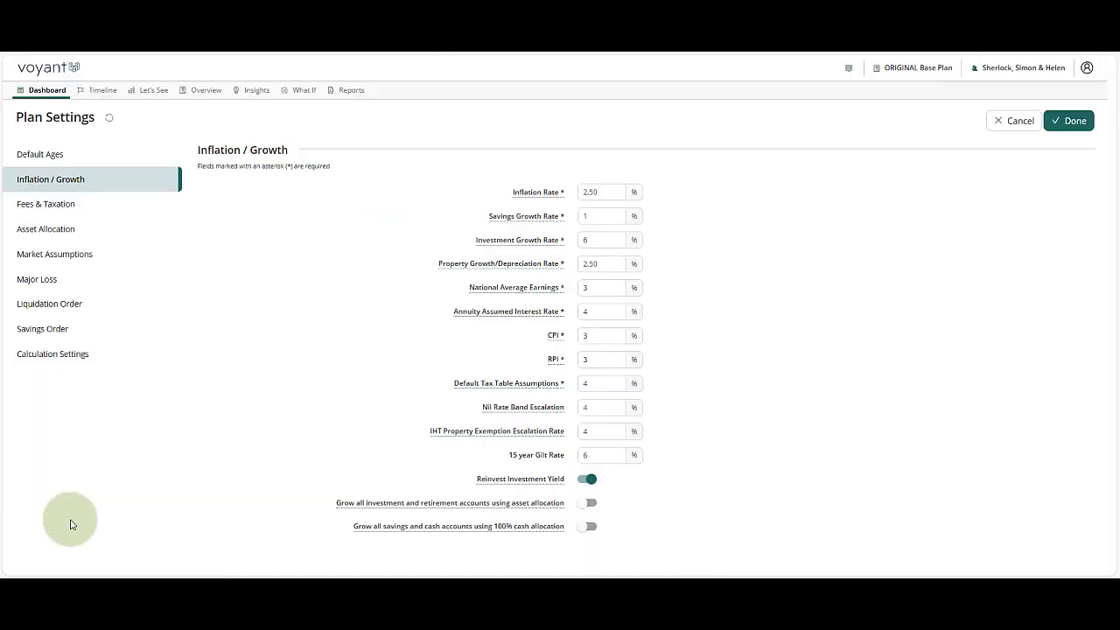
left_click(49, 281)
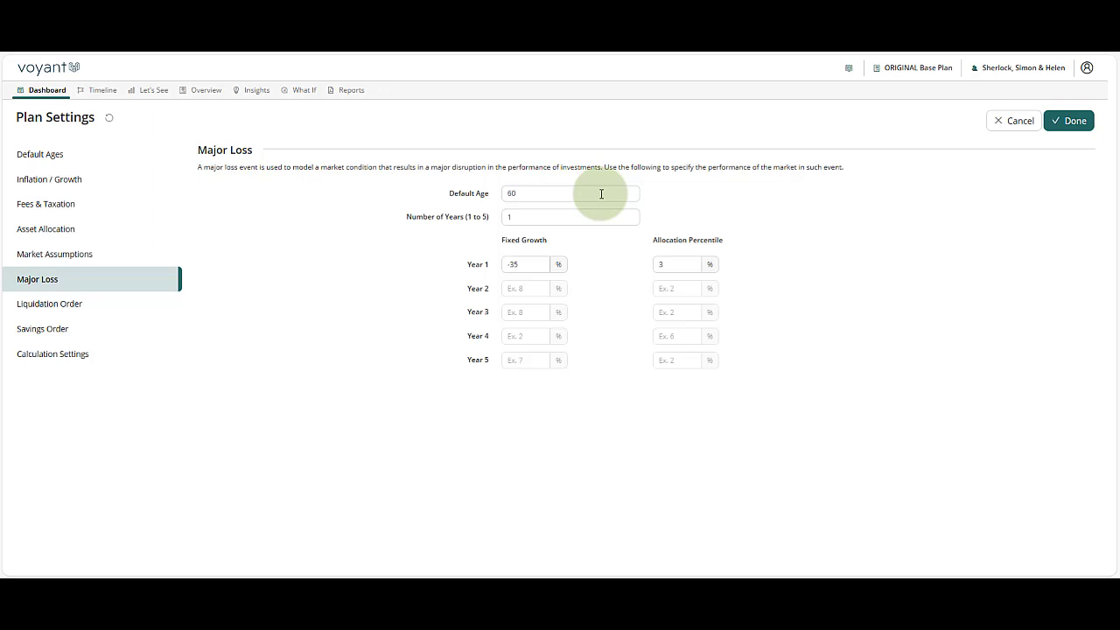
double_click(513, 216)
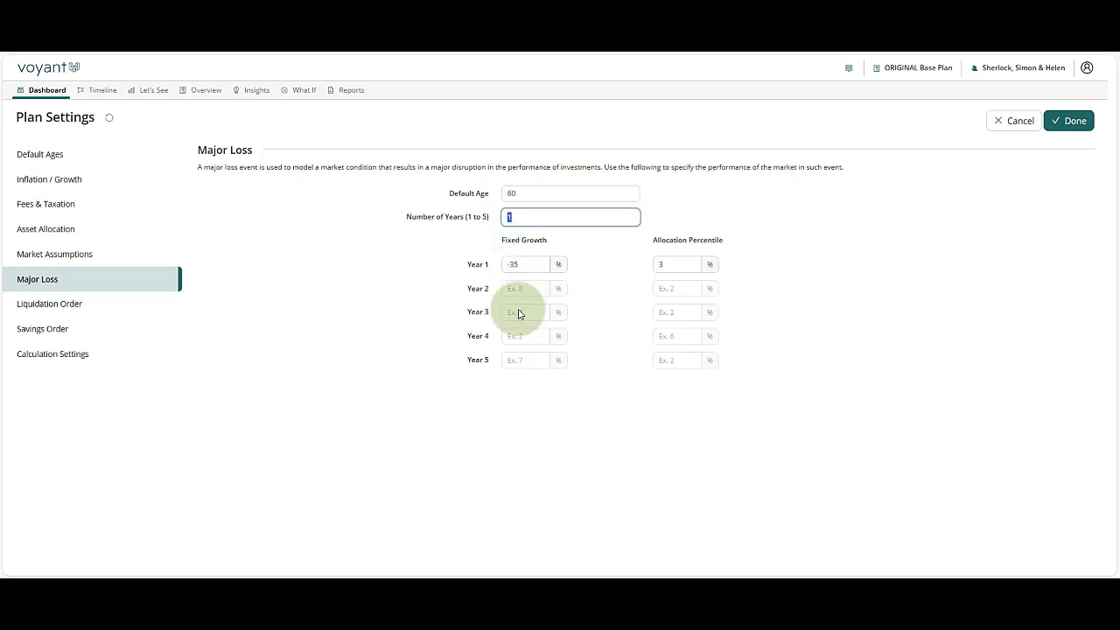
left_click(427, 292)
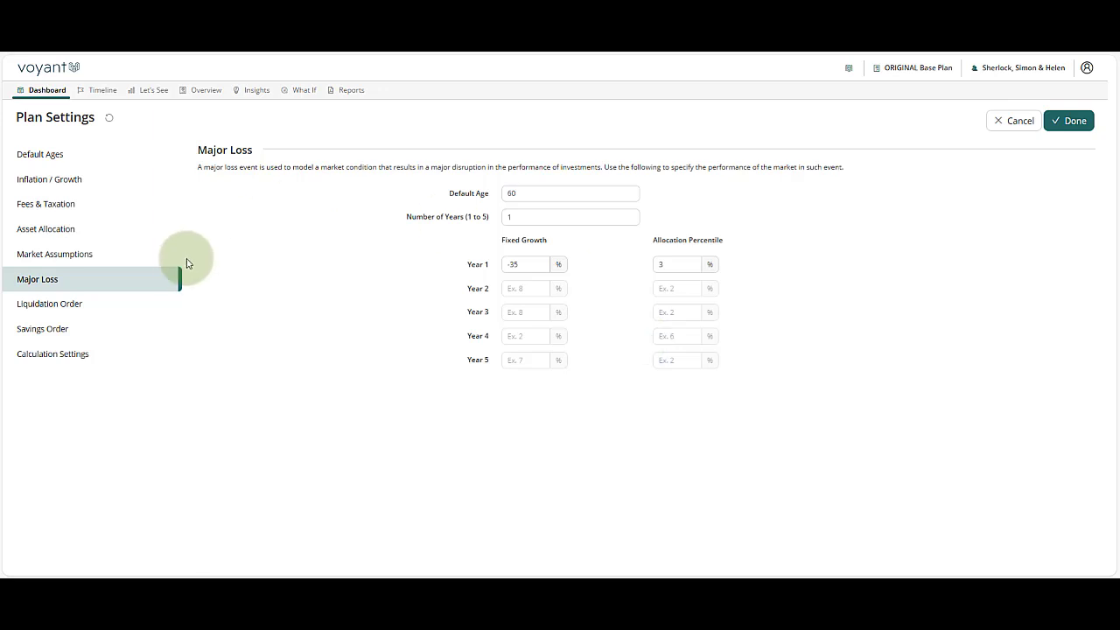
- Run the Market Crash insight with the crash occurring at the primary client's age of 60
left_click(258, 91)
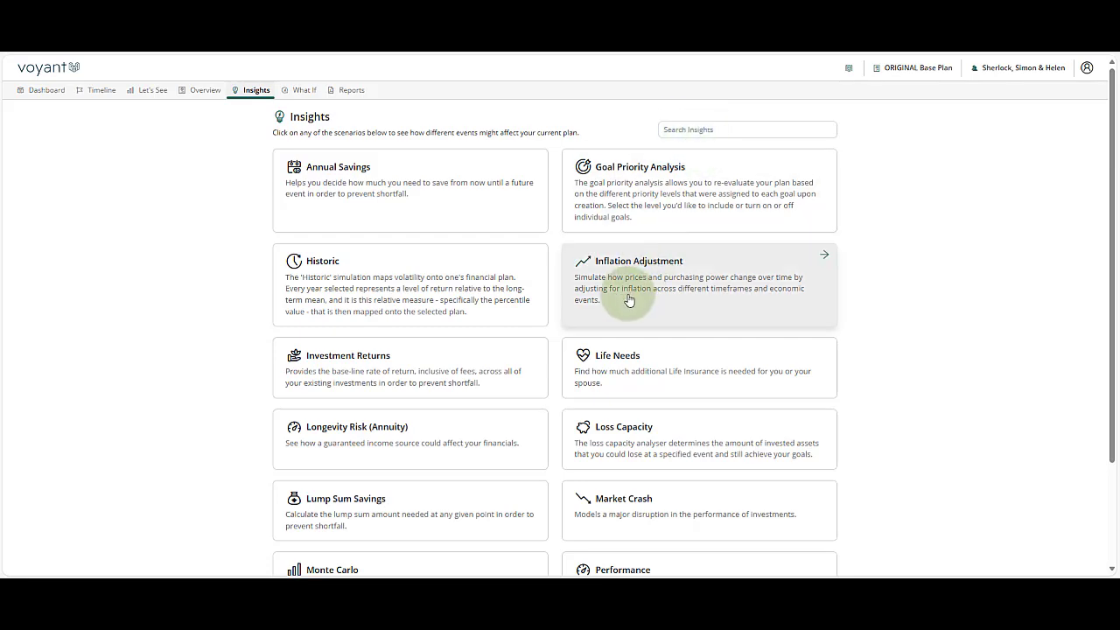
scroll(630, 306, "down", 3)
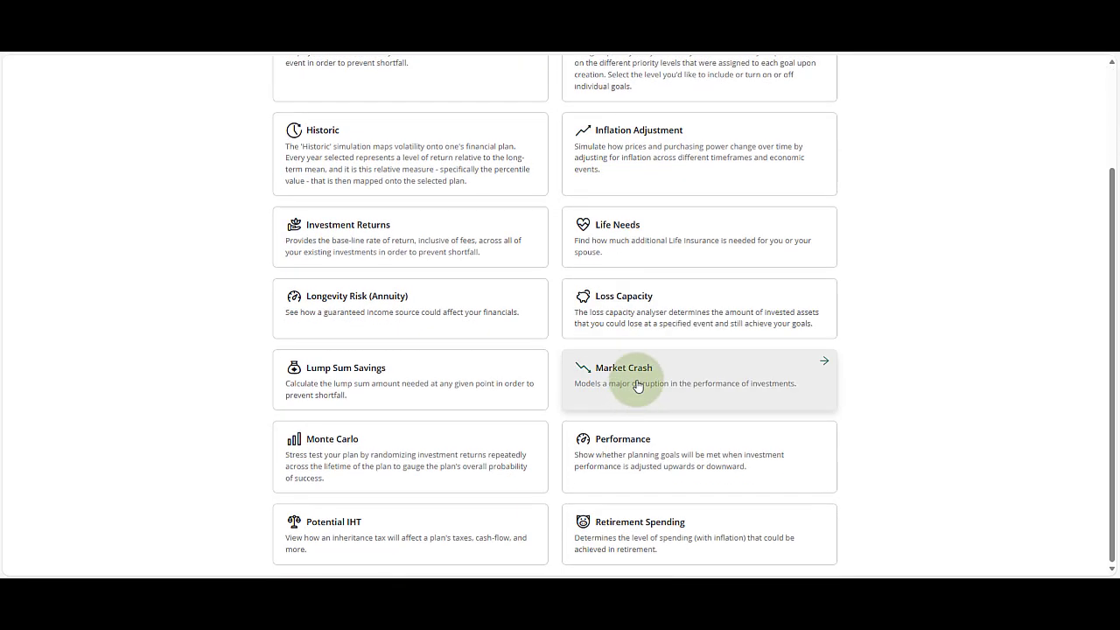
left_click(638, 386)
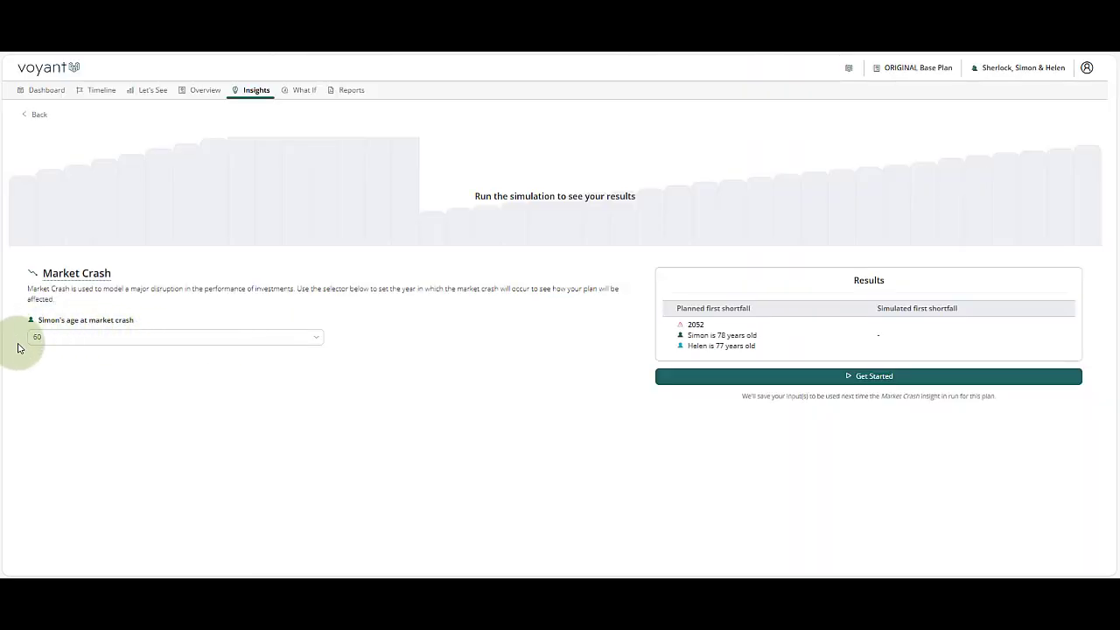
left_click(315, 337)
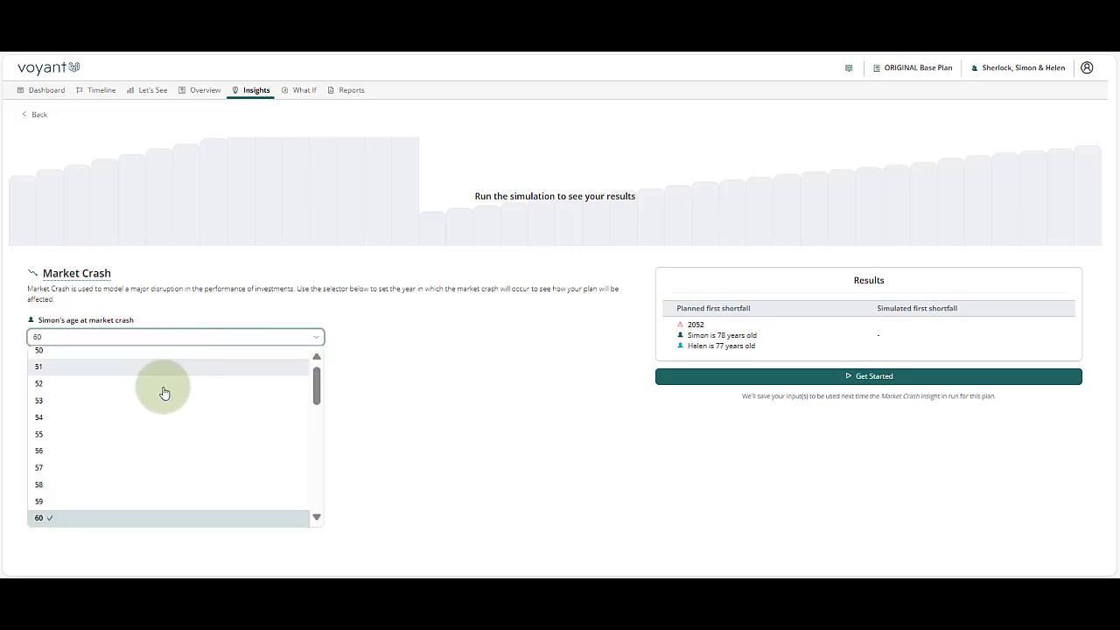
left_click(436, 451)
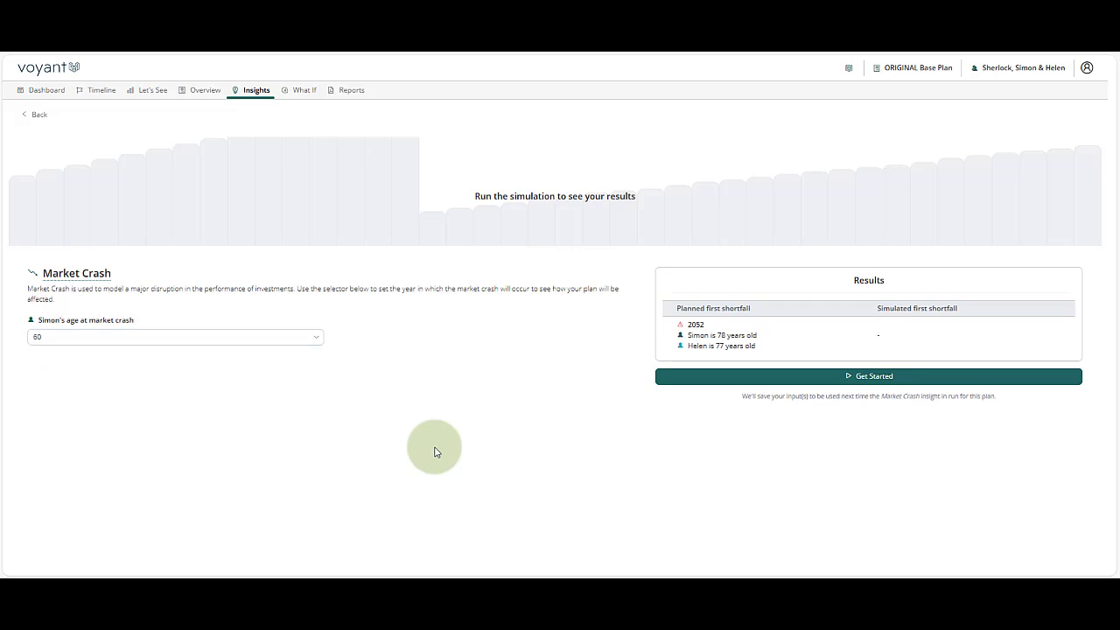
left_click(832, 377)
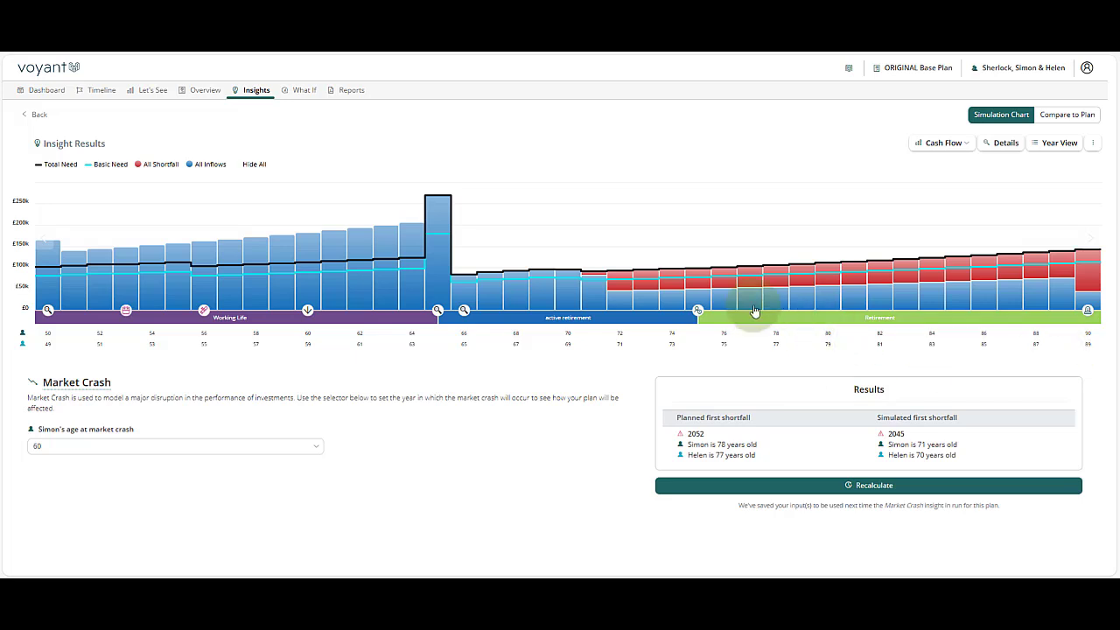
- Inspect the simulated cash flow at the 2045 shortfall and compare the simulation with the base plan using Assets charts
mouse_move(577, 285)
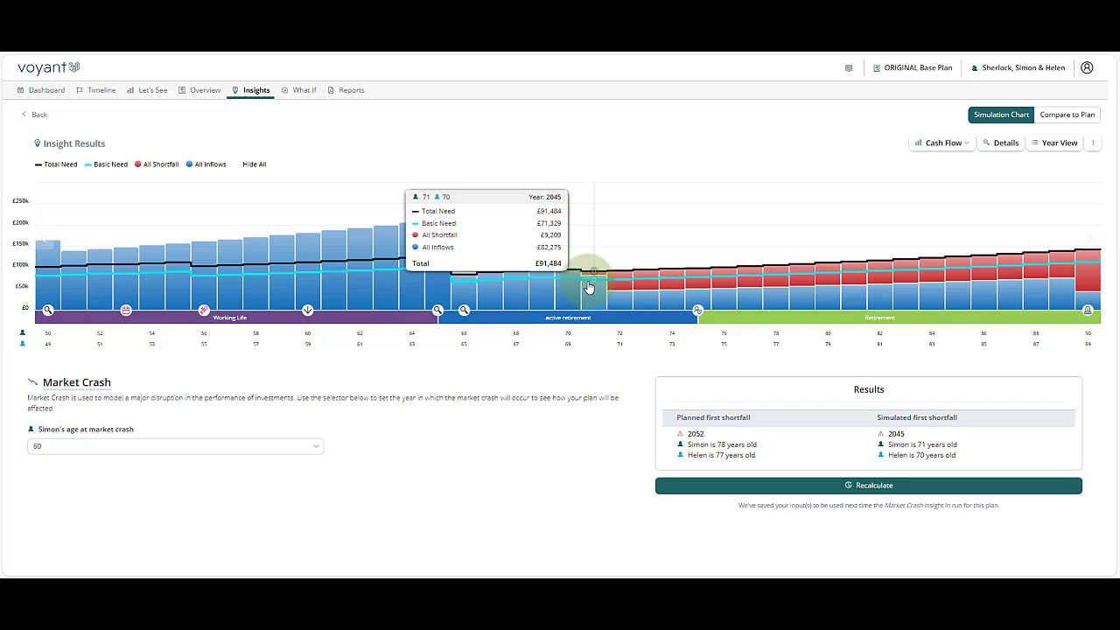
left_click(1076, 116)
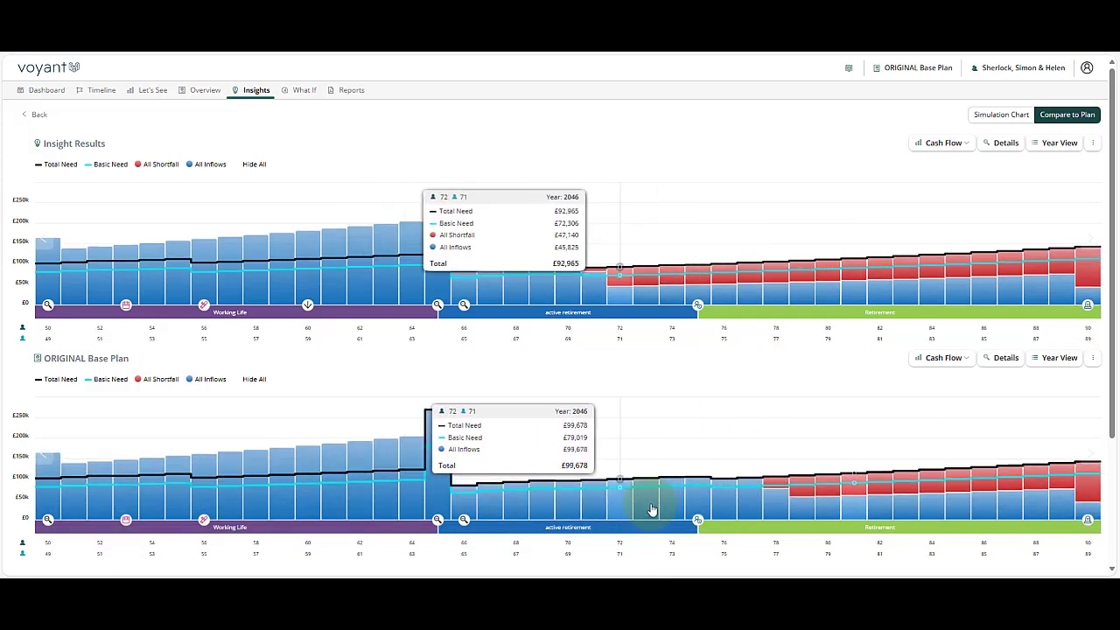
left_click(943, 142)
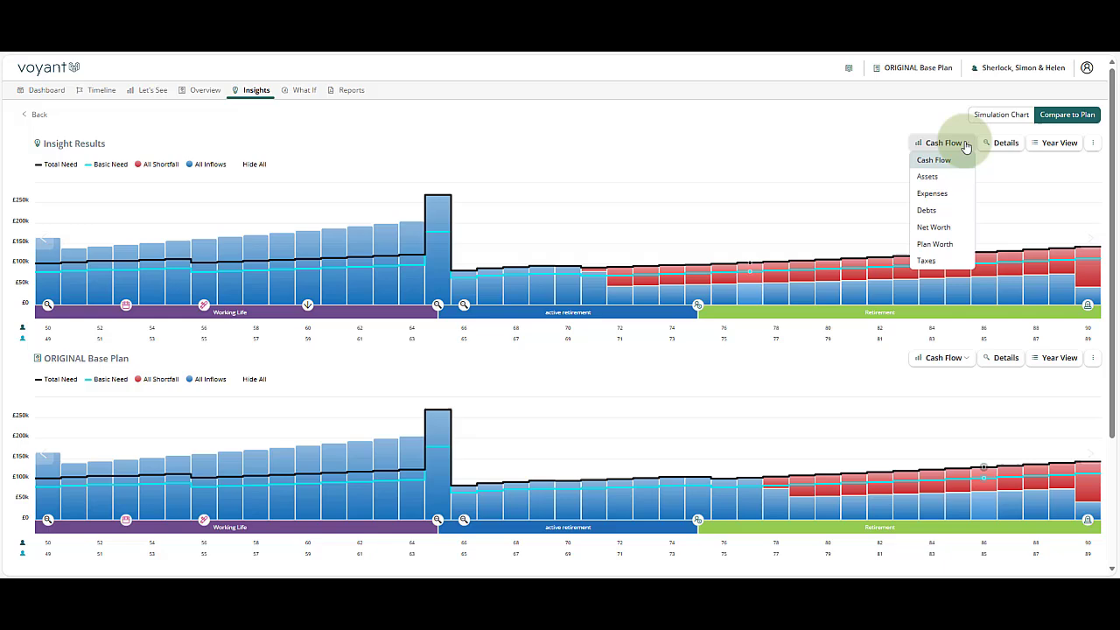
left_click(934, 177)
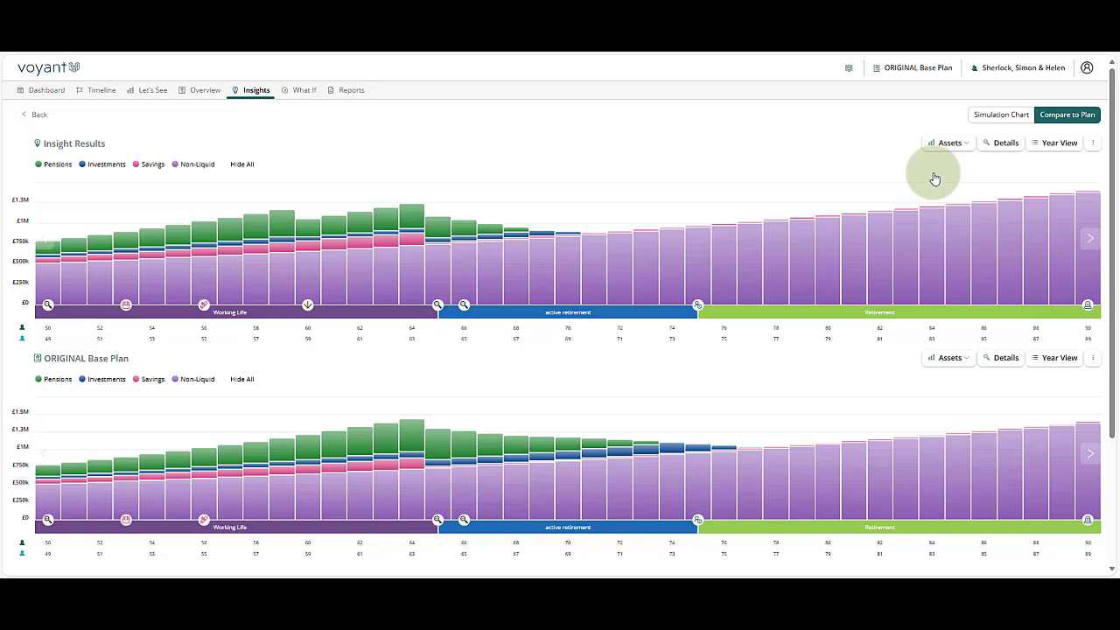
- Hide the Non-Liquid and Savings series in both the Insight Results and ORIGINAL Base Plan asset charts
left_click(197, 165)
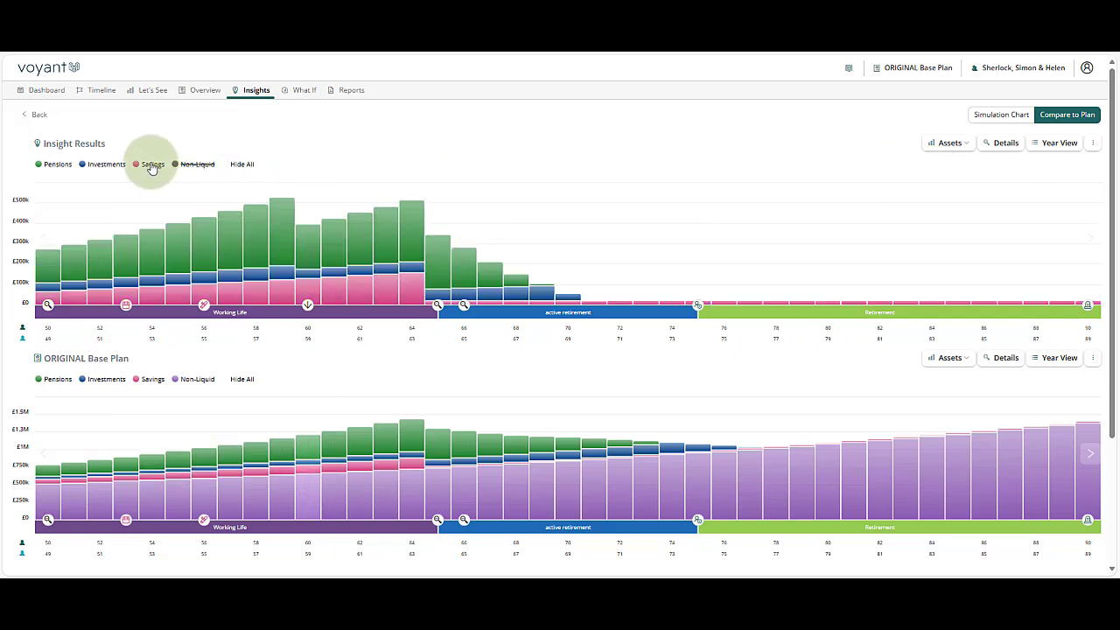
left_click(151, 166)
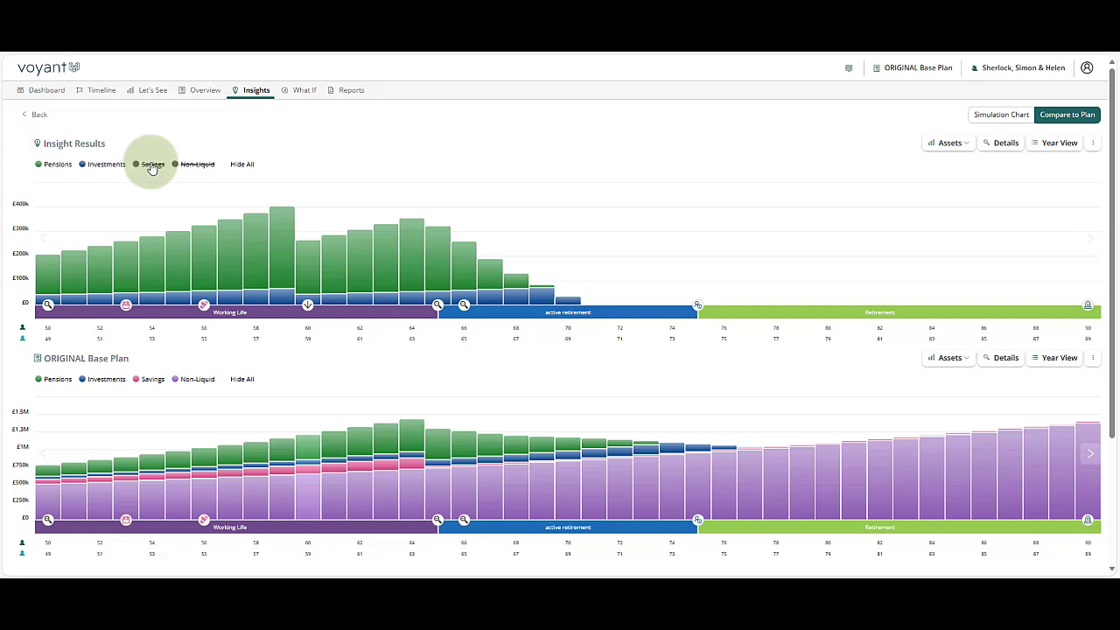
left_click(195, 382)
left_click(149, 379)
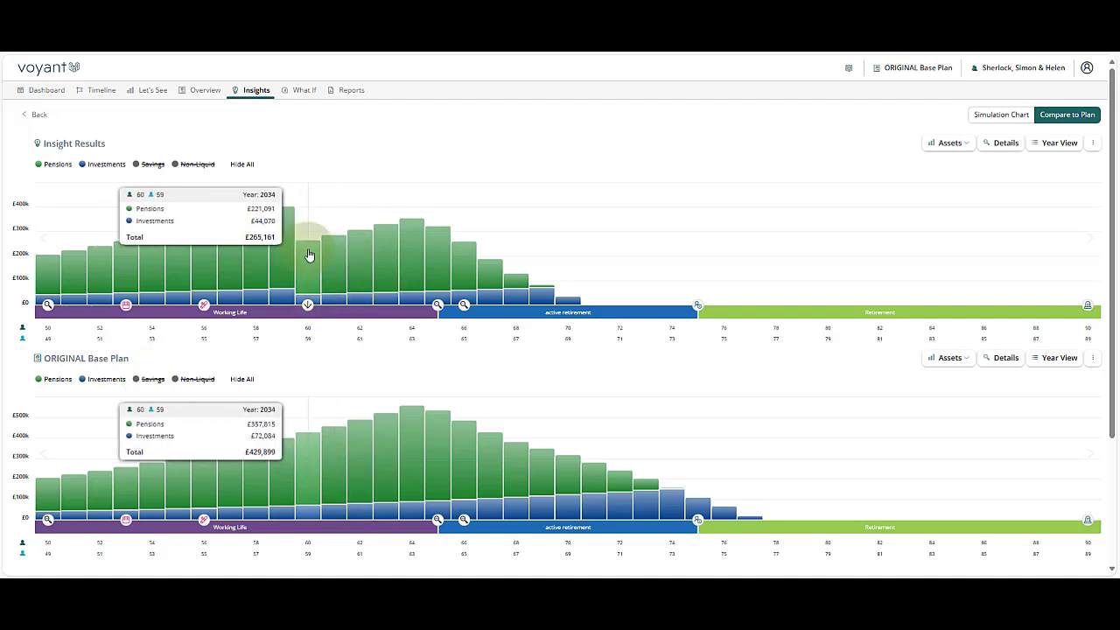
- Examine the ISA's balance and growth details for 2033 among the simulation's investments in Year View
left_click(1001, 114)
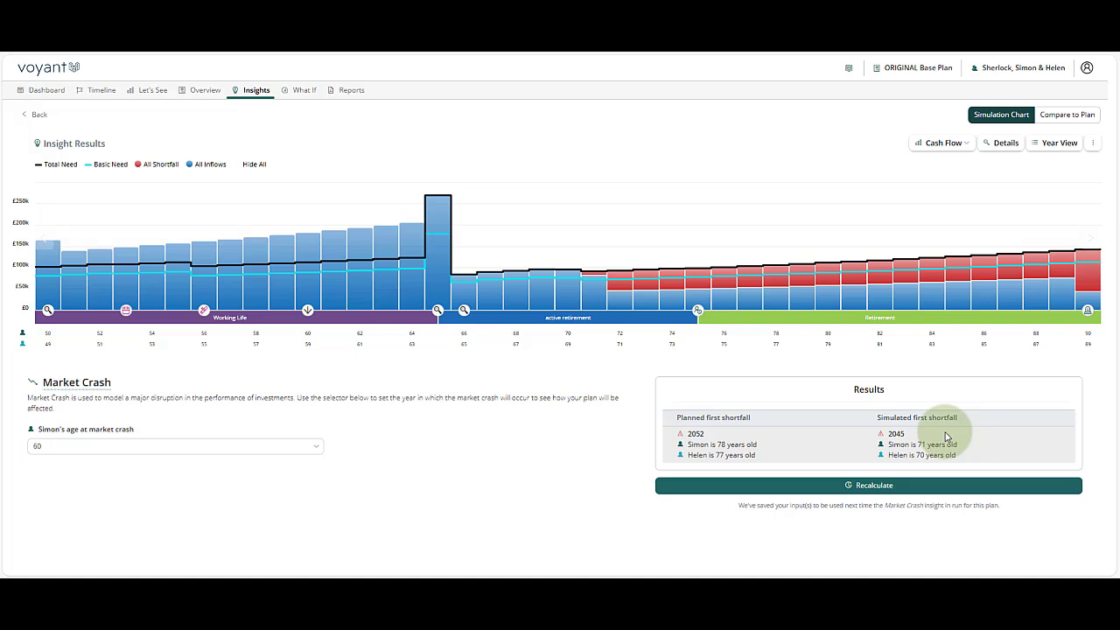
left_click(1059, 143)
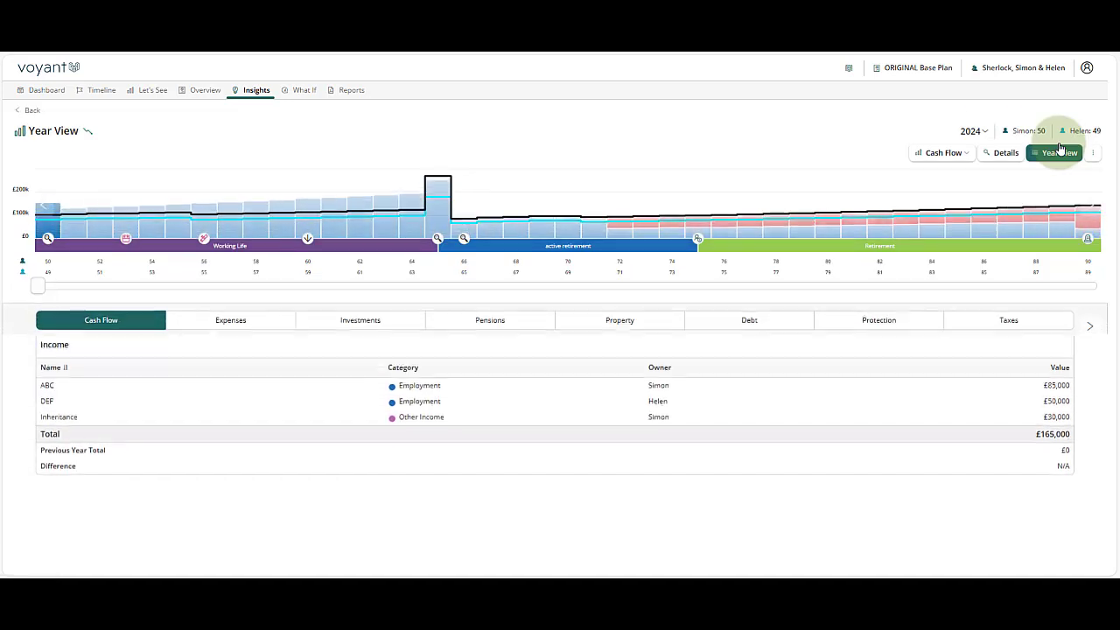
left_click(354, 322)
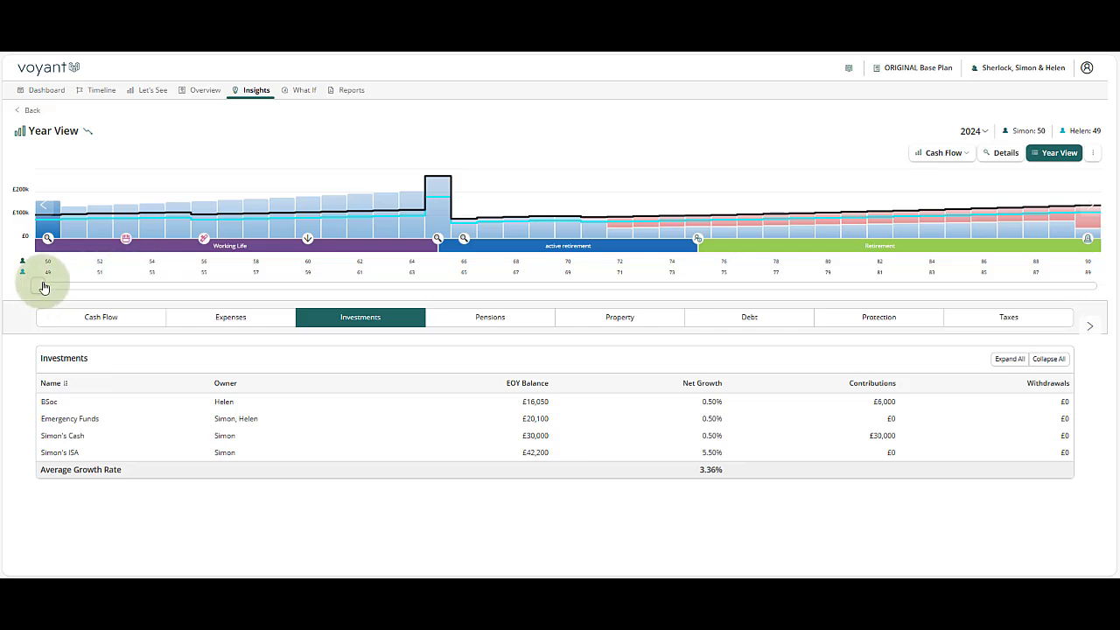
left_click_drag(41, 287, 275, 289)
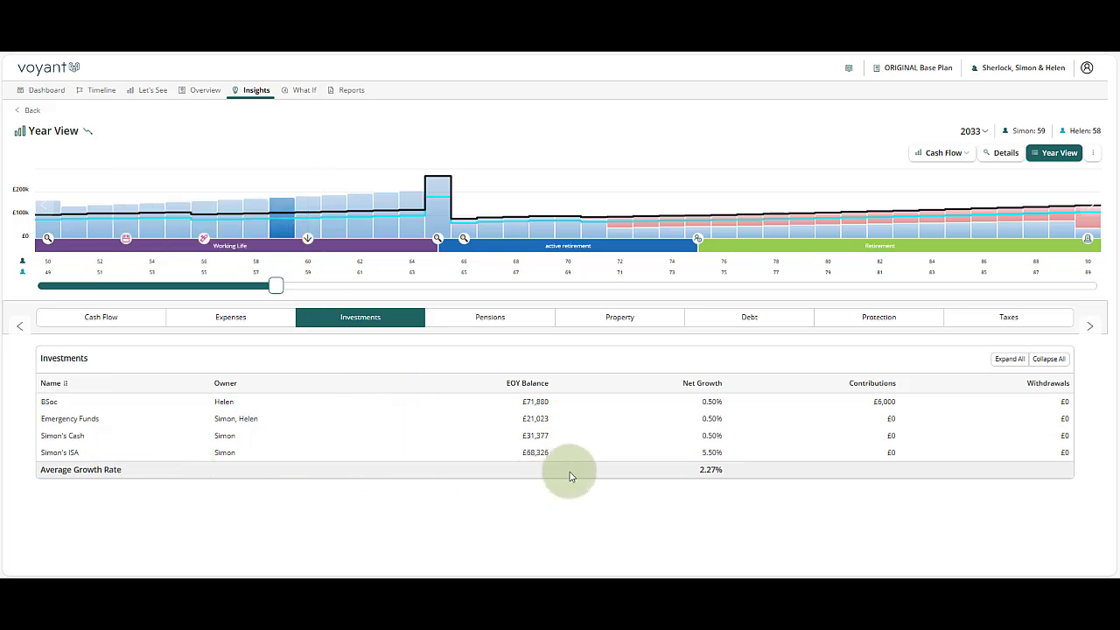
left_click(627, 459)
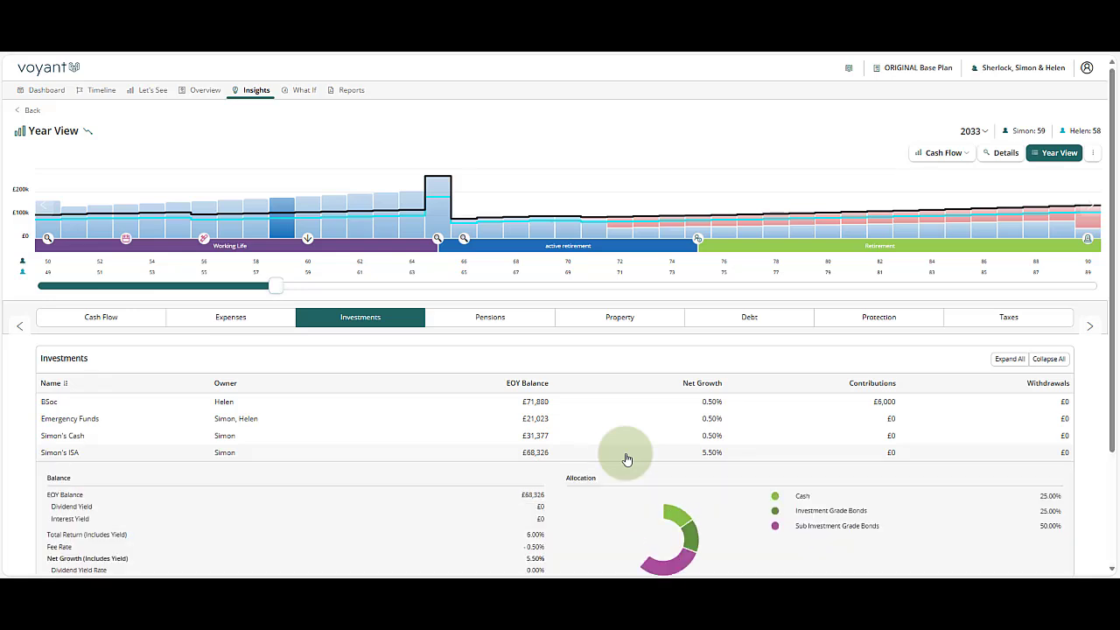
scroll(613, 464, "down", 3)
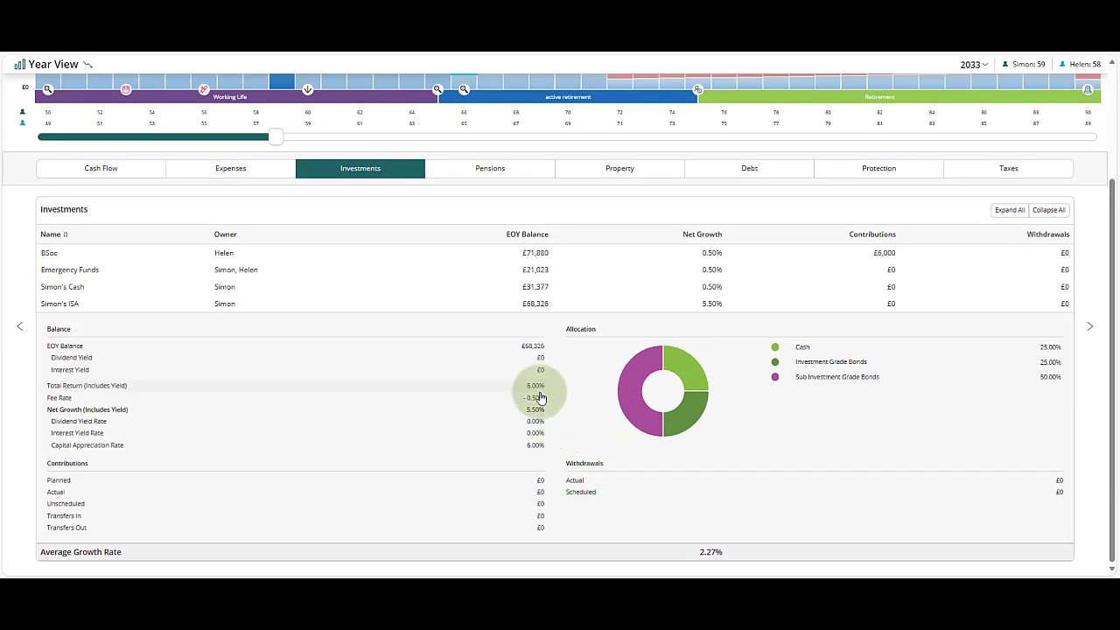
left_click(592, 302)
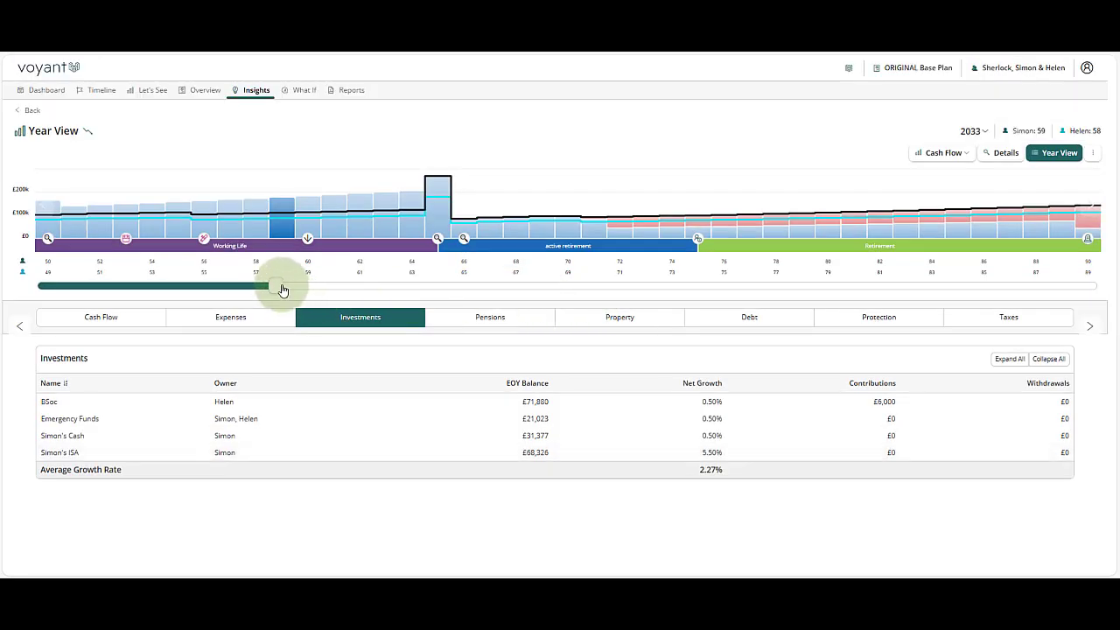
- Examine the ISA's balance and growth details for 2034 and the investment figures for 2035, and leave Year View
left_click_drag(279, 289, 302, 290)
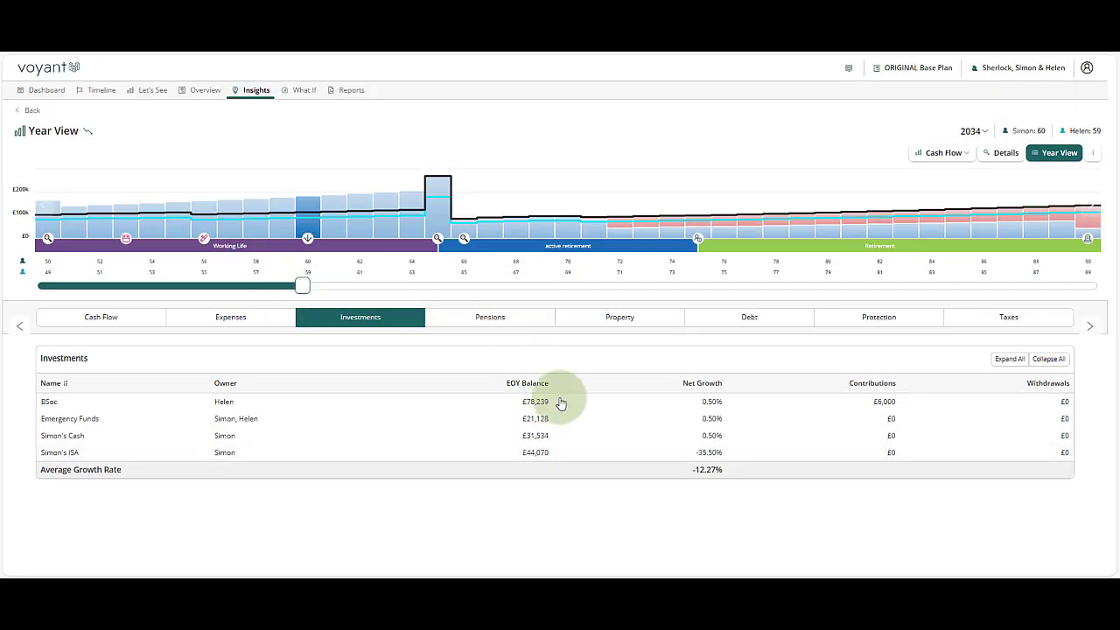
left_click(591, 456)
scroll(584, 461, "down", 2)
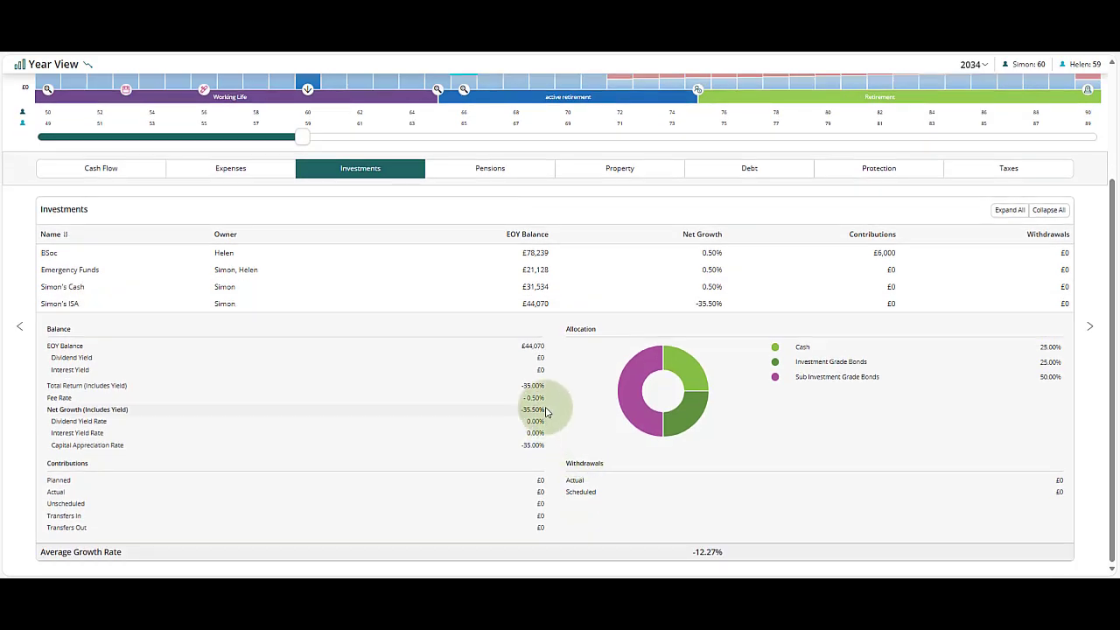
scroll(568, 433, "up", 2)
left_click(575, 454)
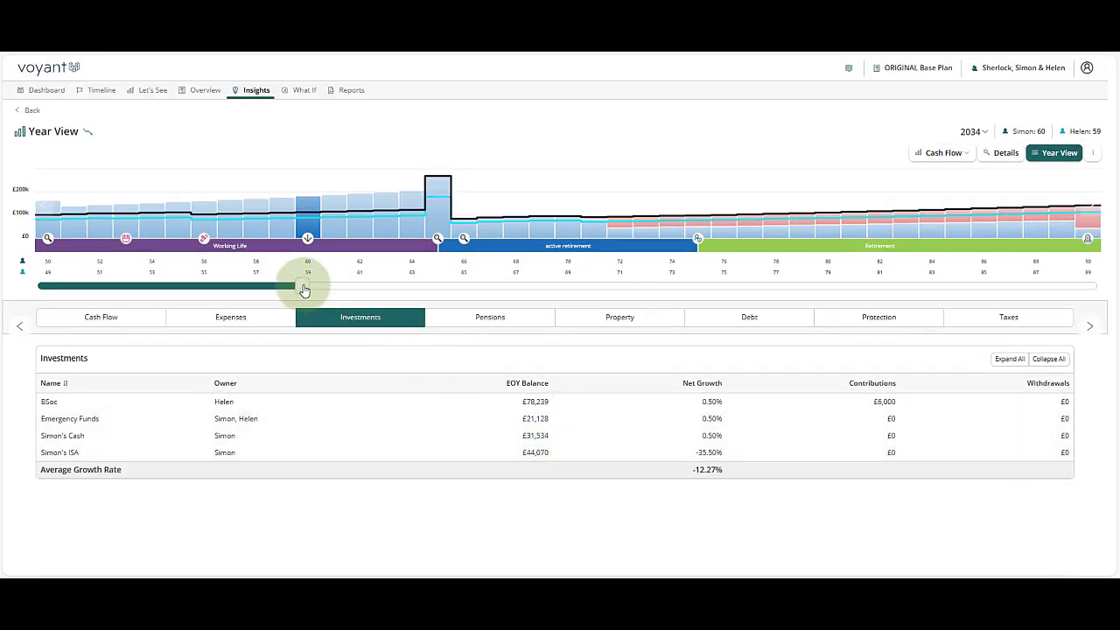
left_click_drag(304, 290, 335, 289)
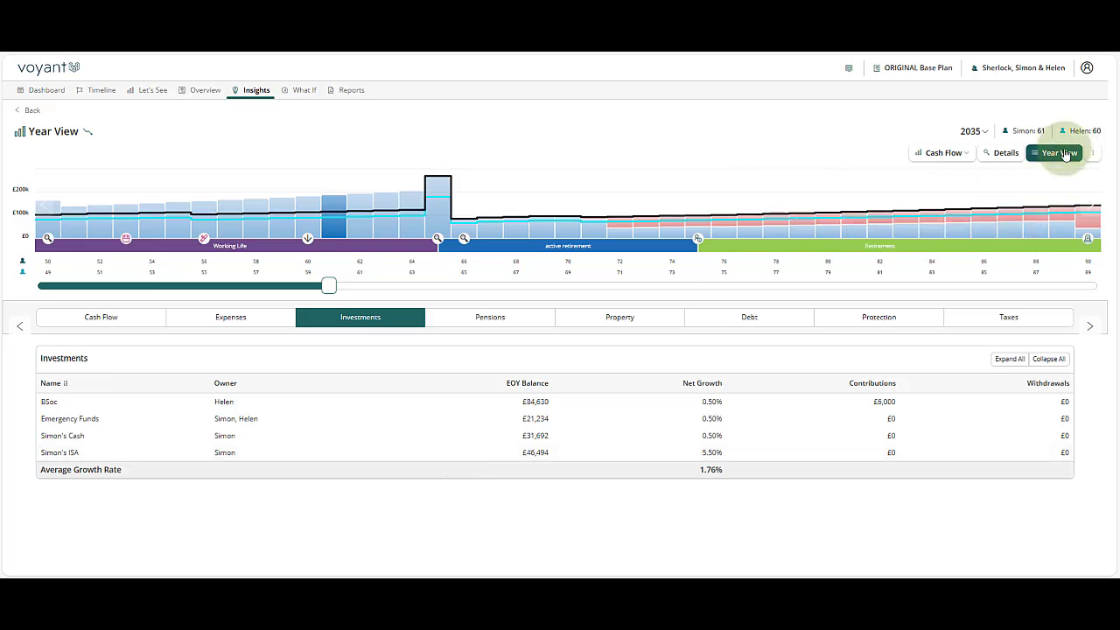
left_click(1023, 157)
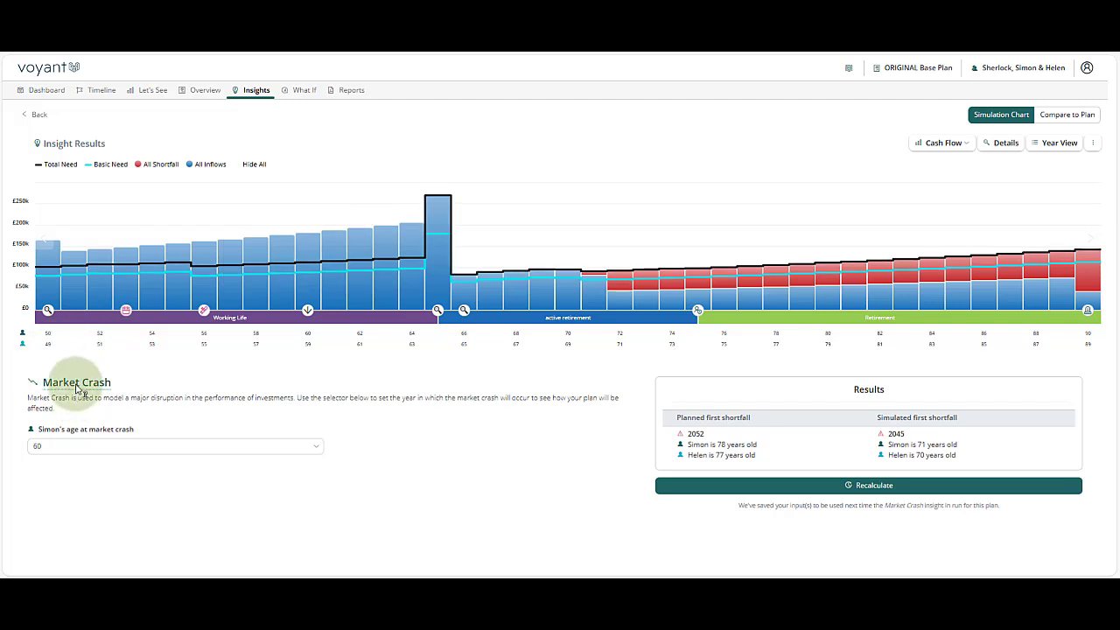
- Read the built-in description of the Market Crash insight and close it
left_click(76, 385)
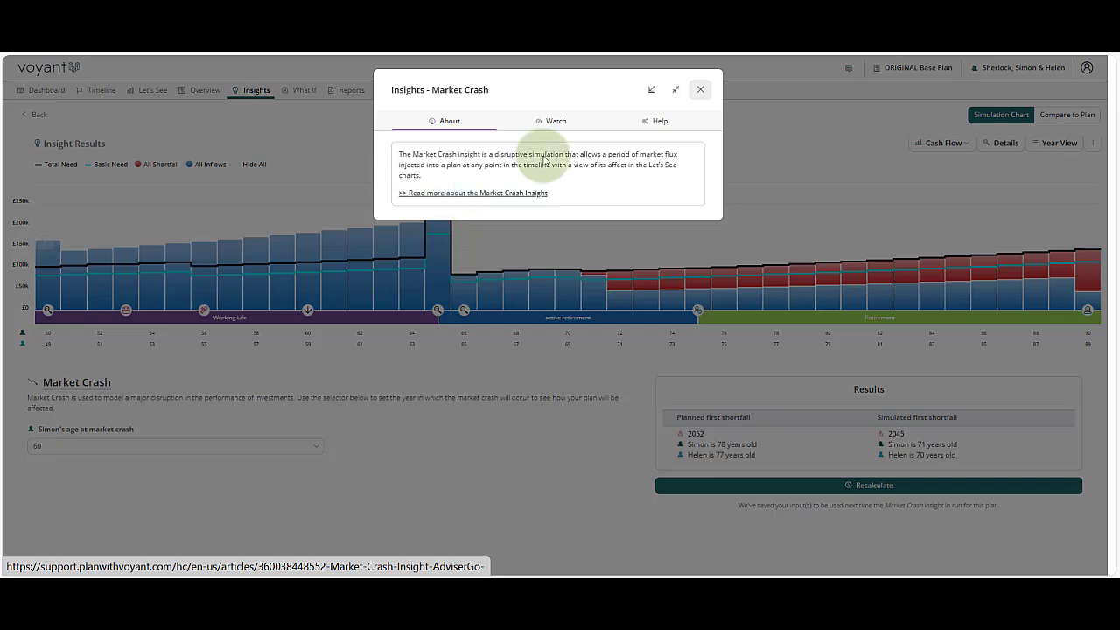
left_click(701, 90)
- Look for the Market Crash report among the Insights Reports in the report library and return to the dashboard
left_click(350, 94)
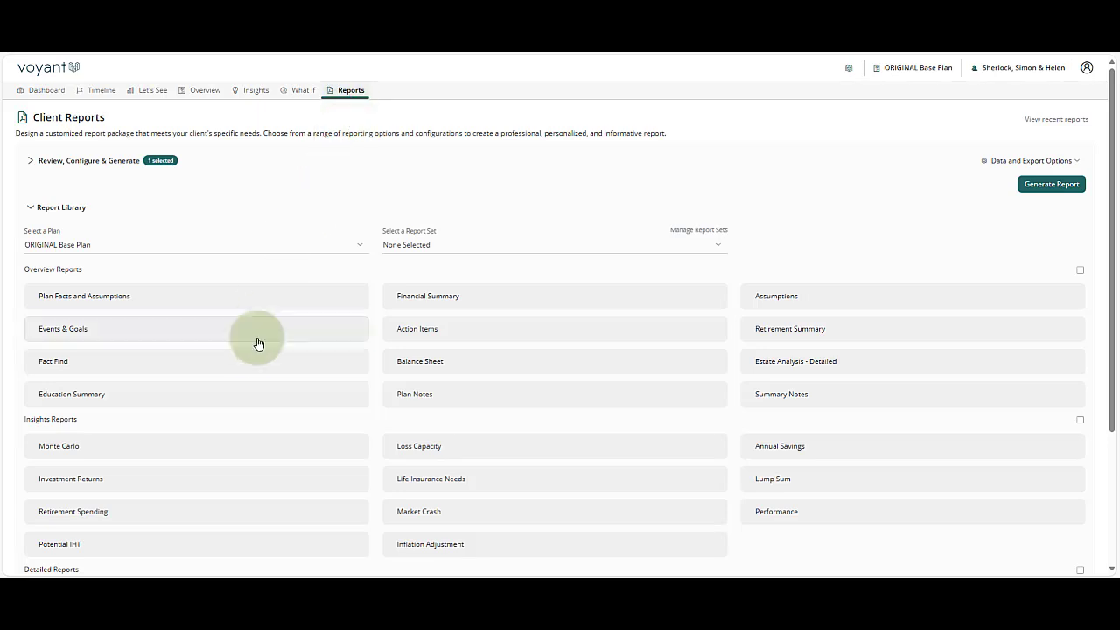
scroll(255, 380, "down", 2)
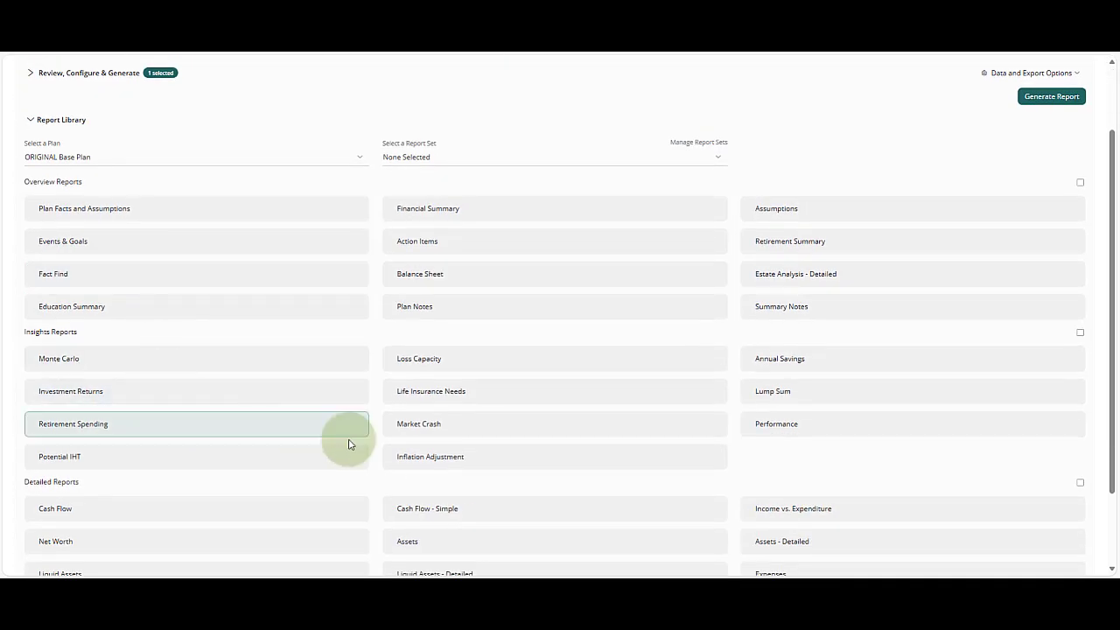
scroll(365, 295, "up", 2)
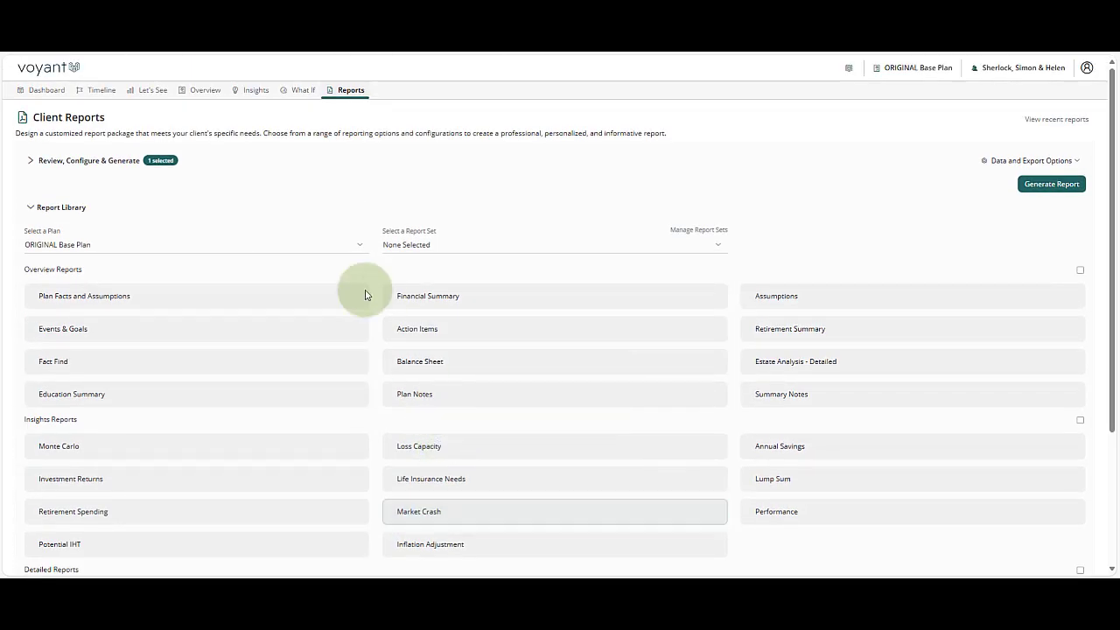
left_click(31, 91)
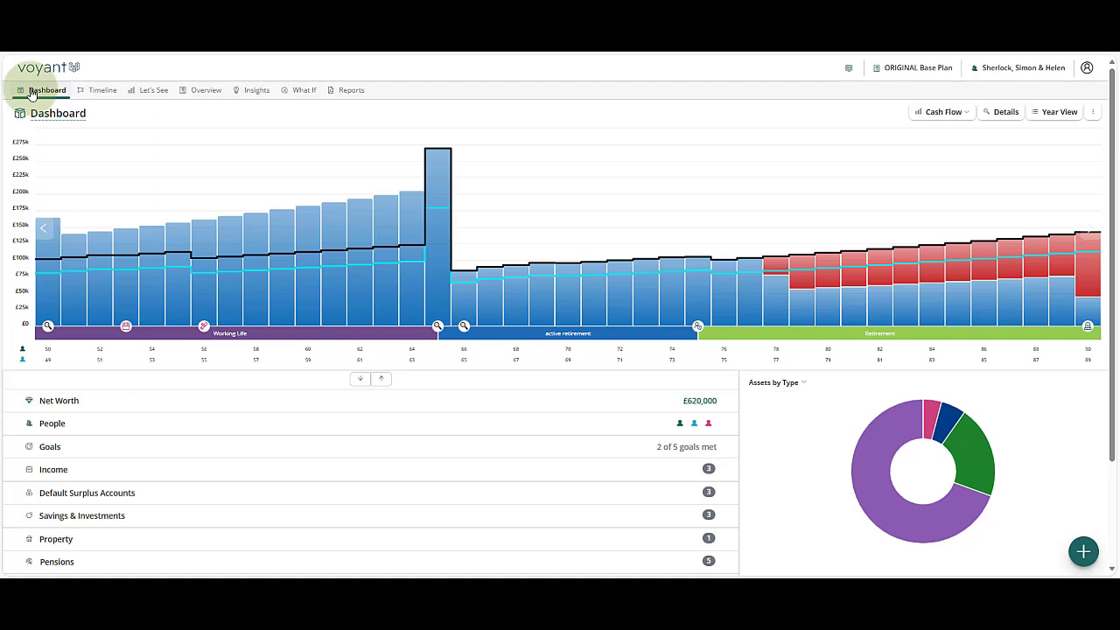
- Create a quick what-if plan named Major Loss as a copy of the ORIGINAL Base Plan
left_click(303, 90)
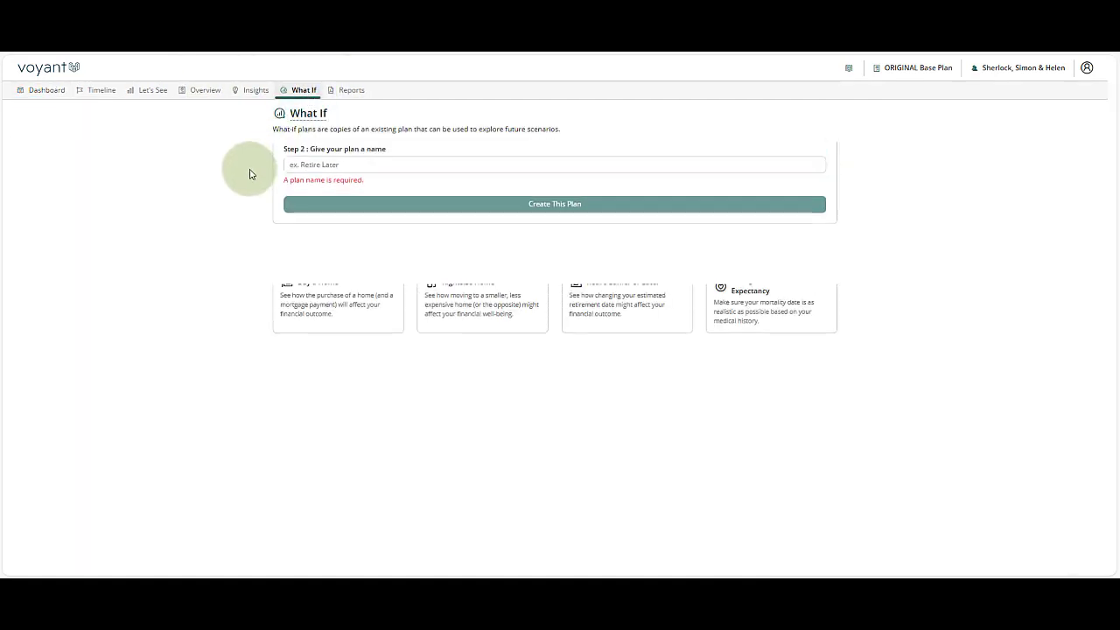
left_click(299, 224)
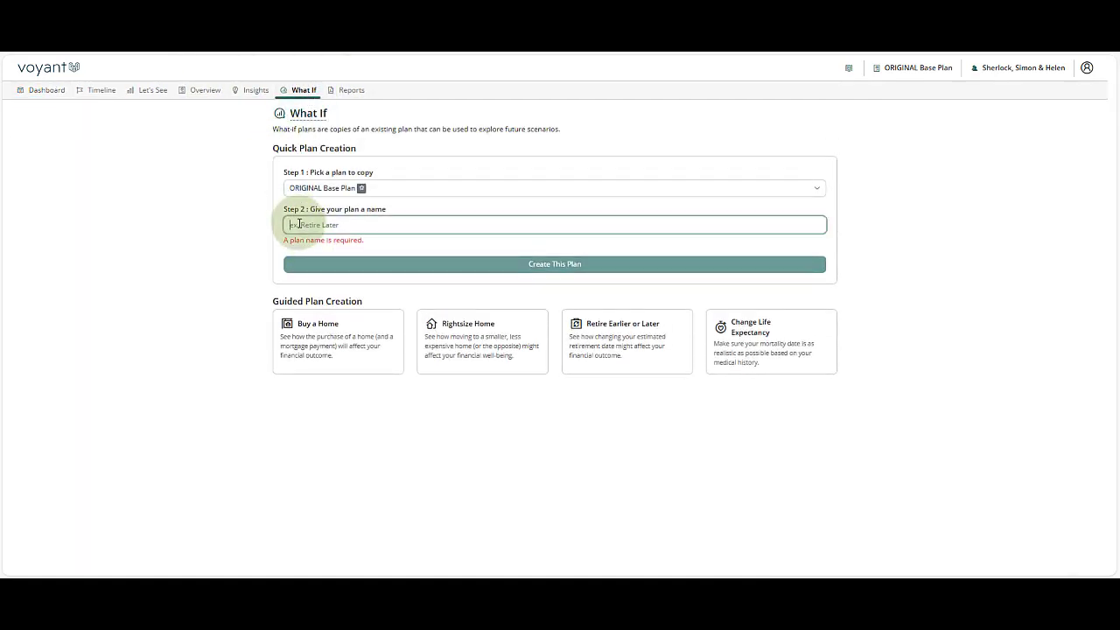
type("Major Loss")
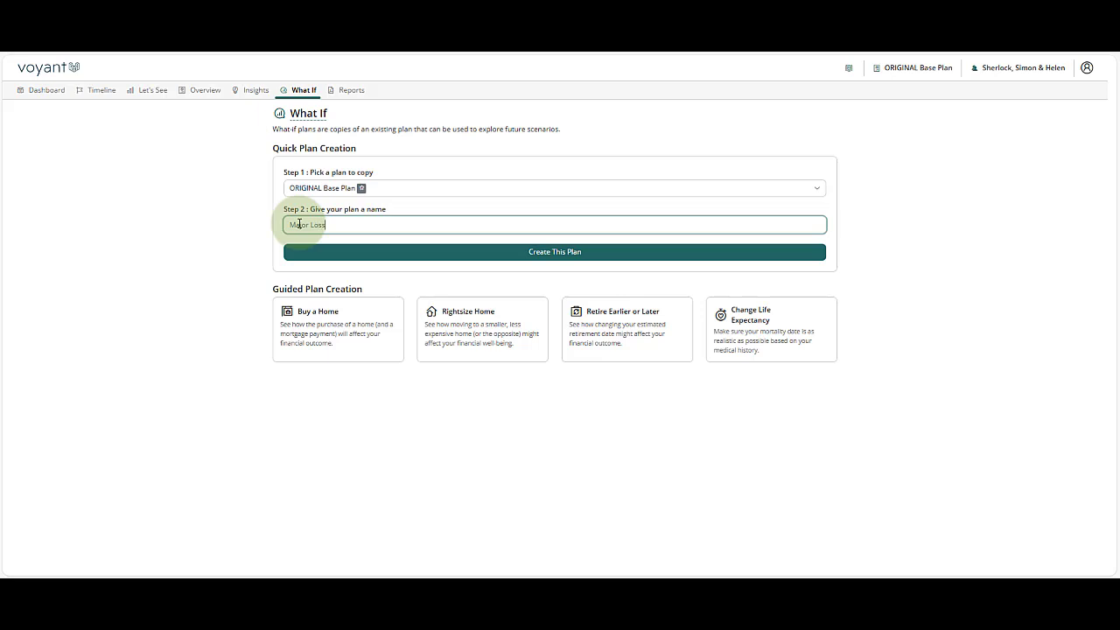
left_click(531, 256)
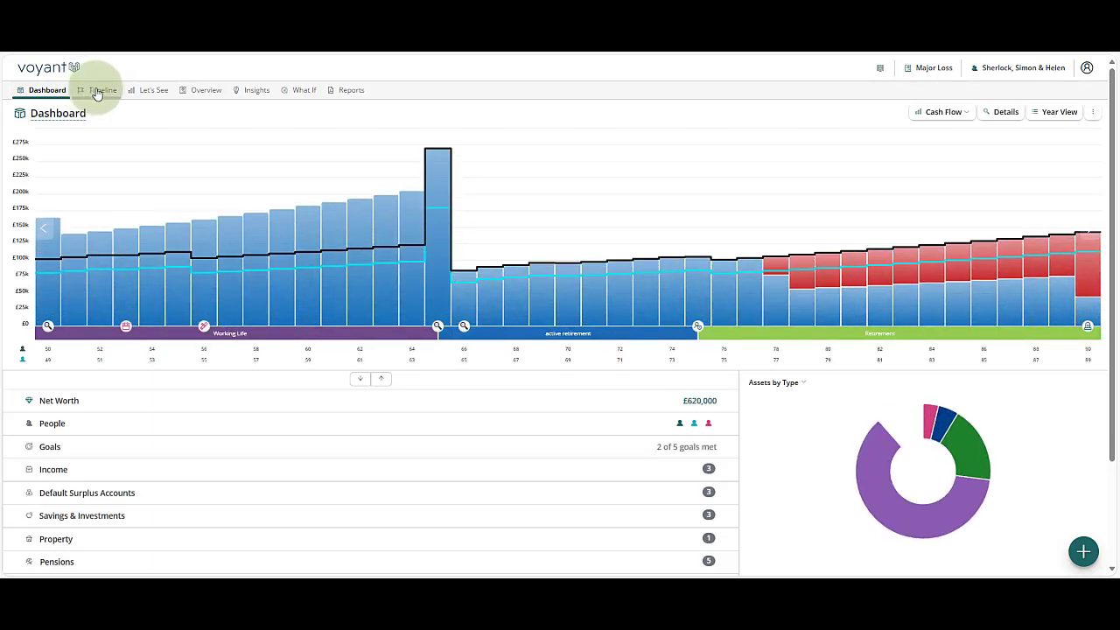
- Add a Major loss special event to the plan's timeline in 2036 at age 62, saving it with the option to add another
left_click(97, 92)
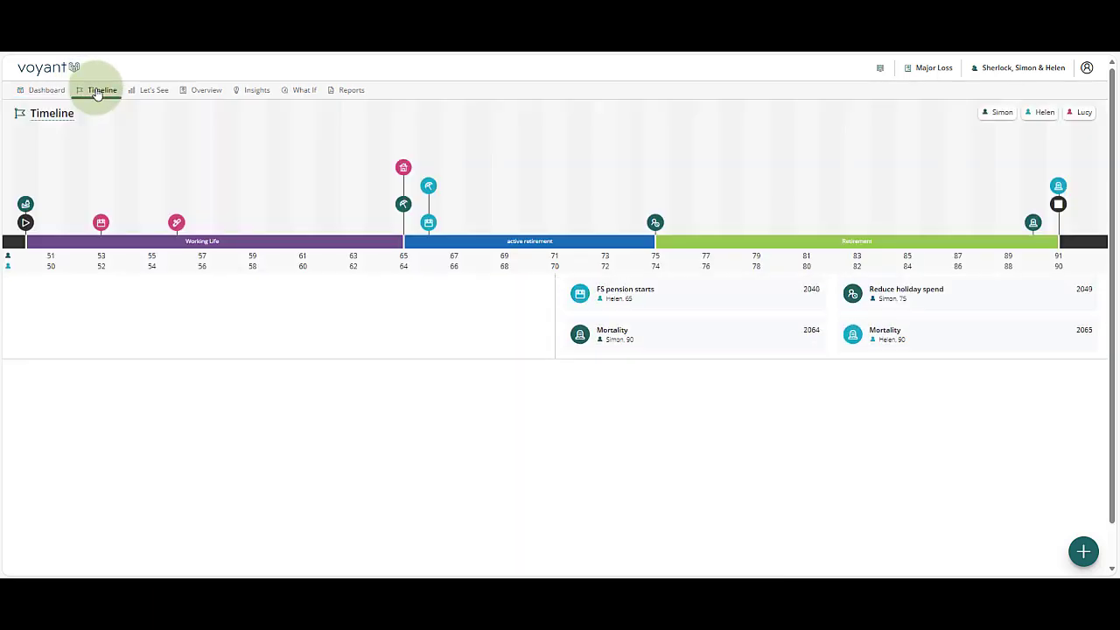
left_click(1083, 551)
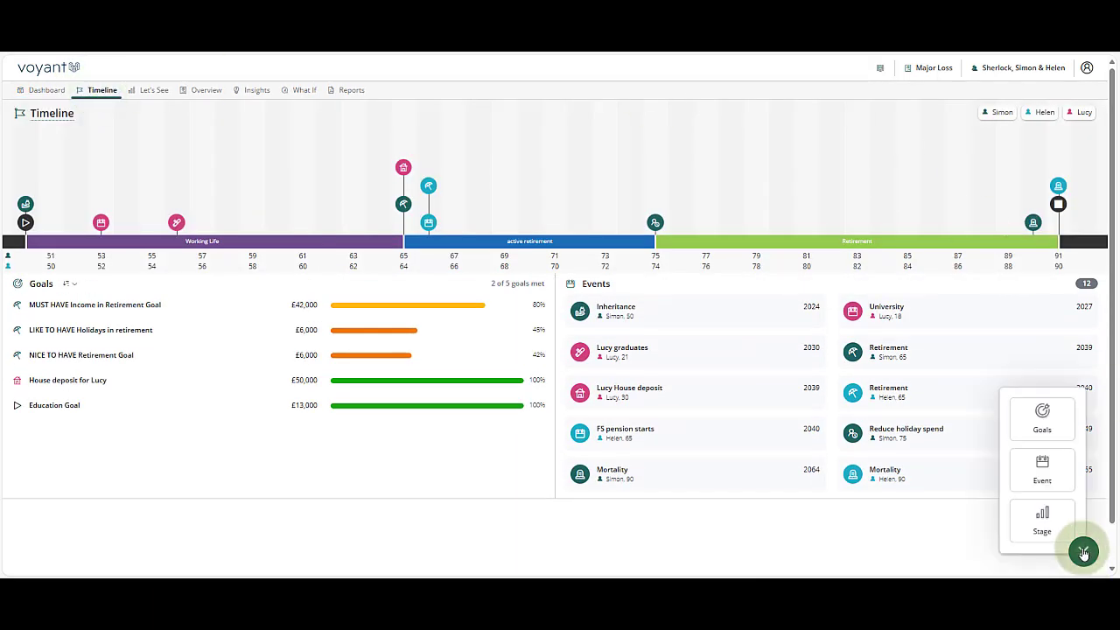
left_click(1043, 470)
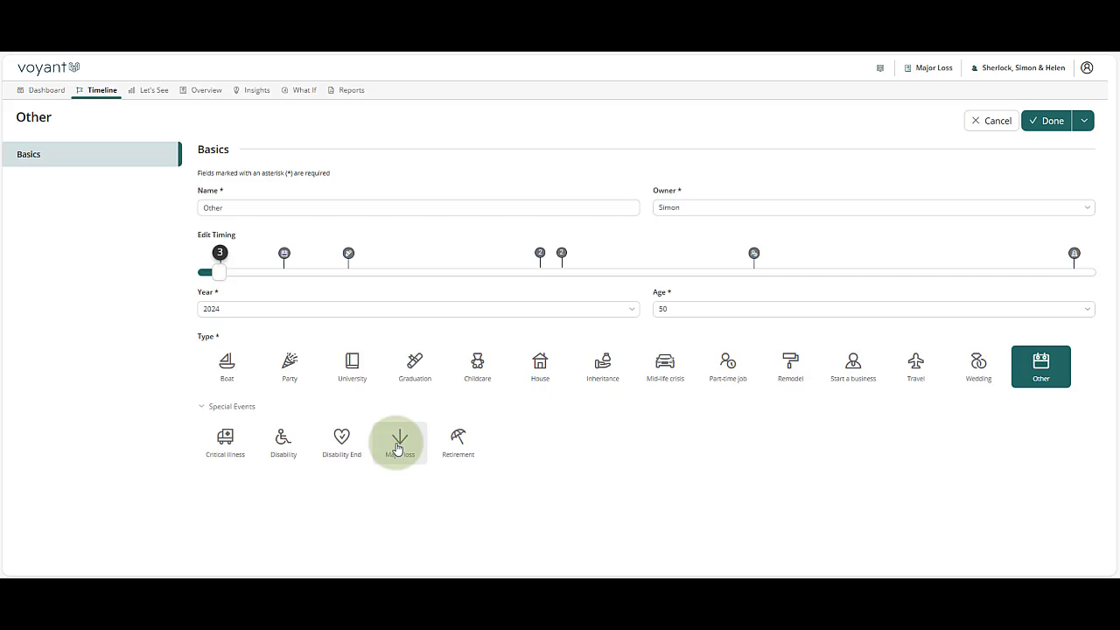
left_click(398, 446)
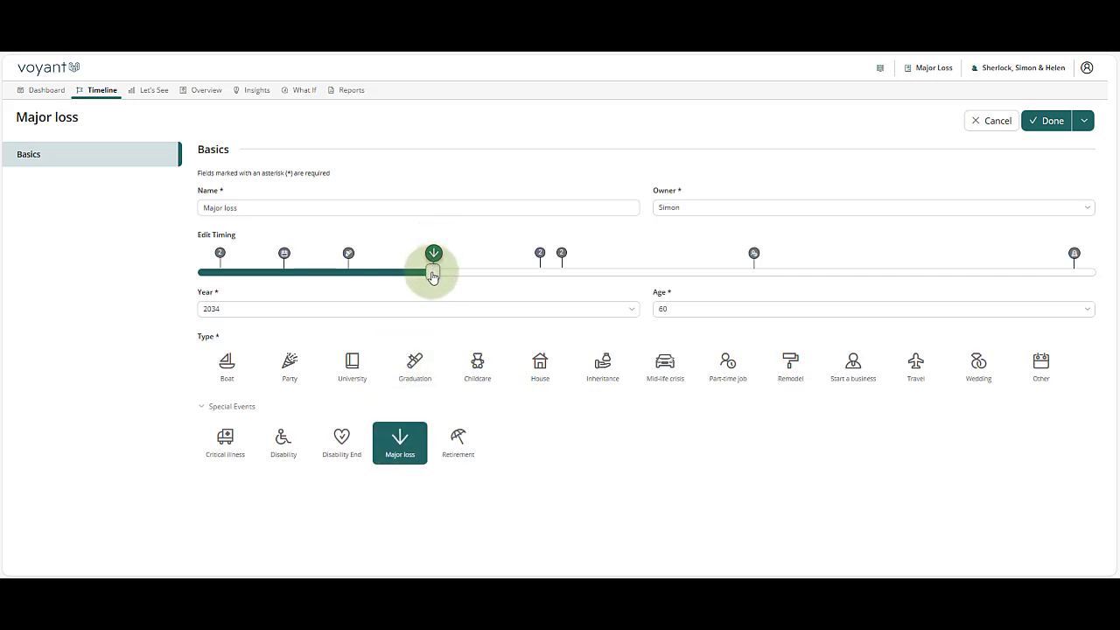
mouse_move(432, 277)
left_mouse_down()
mouse_move(511, 280)
mouse_move(440, 278)
mouse_move(477, 280)
left_mouse_up()
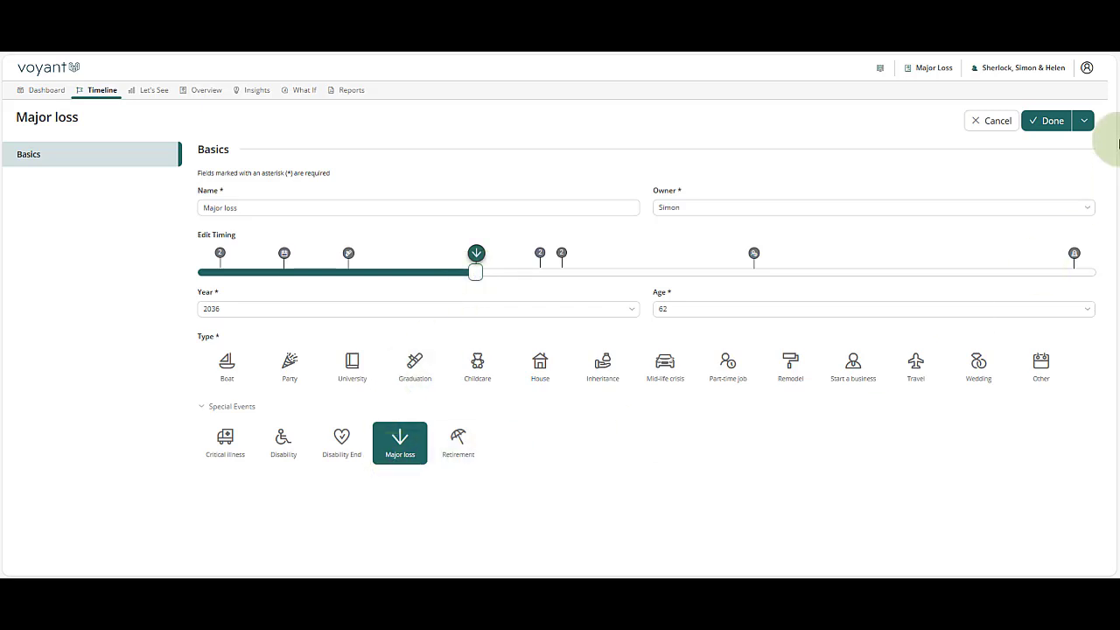
left_click(1083, 121)
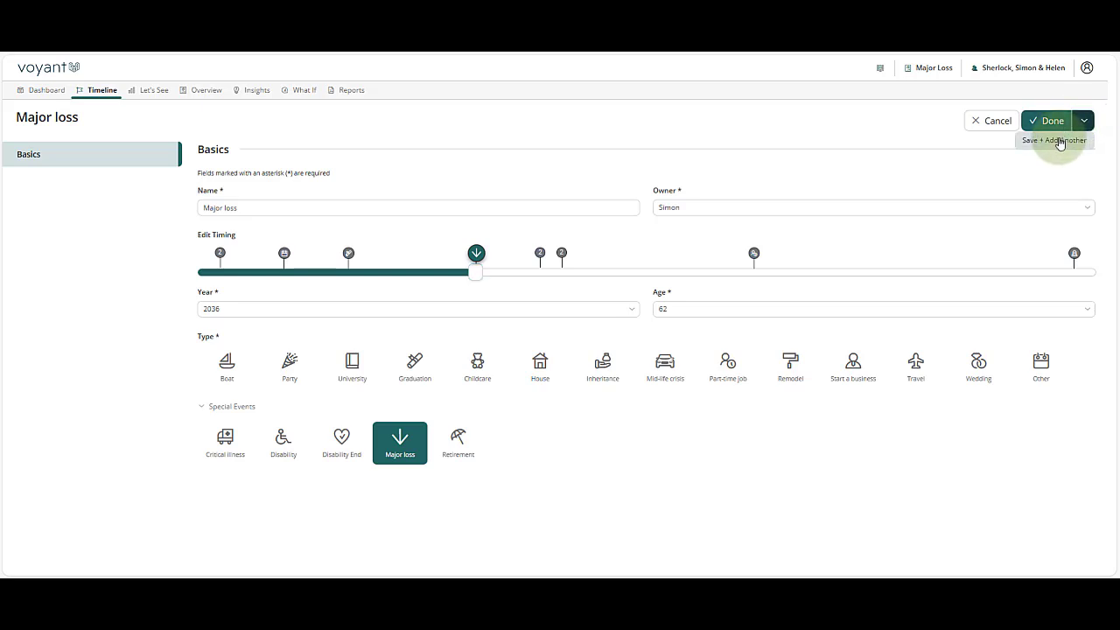
left_click(1059, 138)
- Add a second Major loss event in 2042 at age 68 and finish adding events
left_click(403, 433)
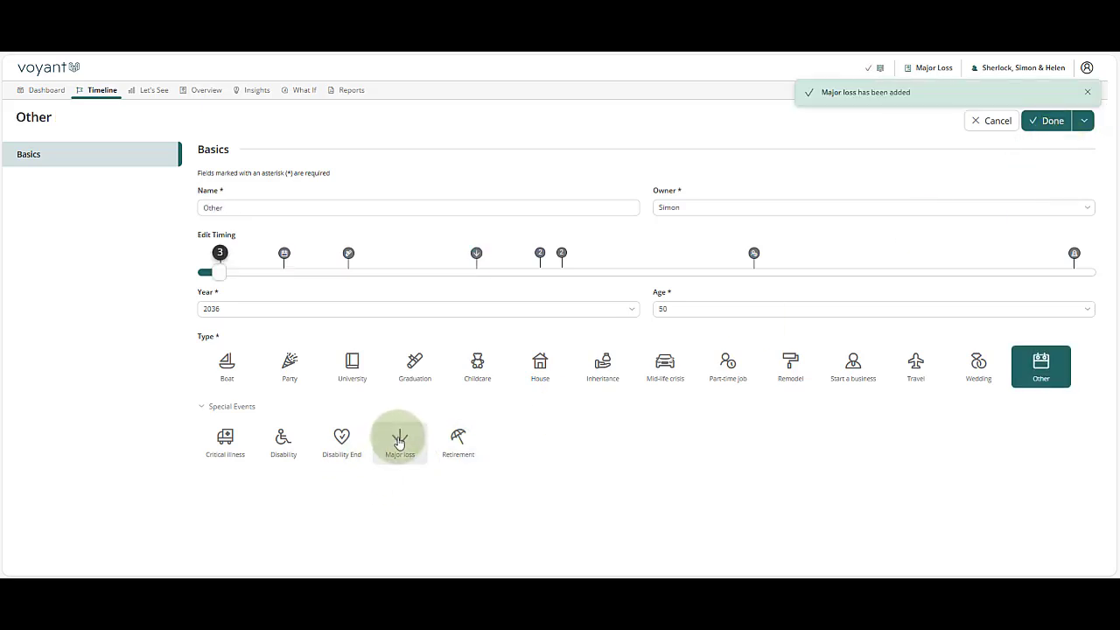
left_click(615, 278)
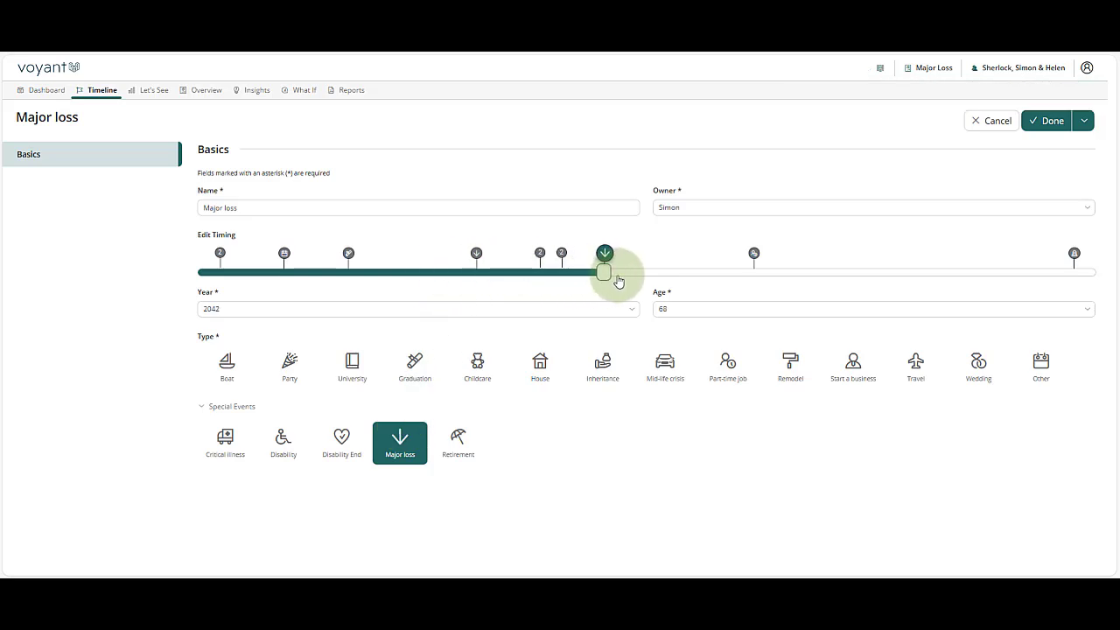
left_click(1050, 120)
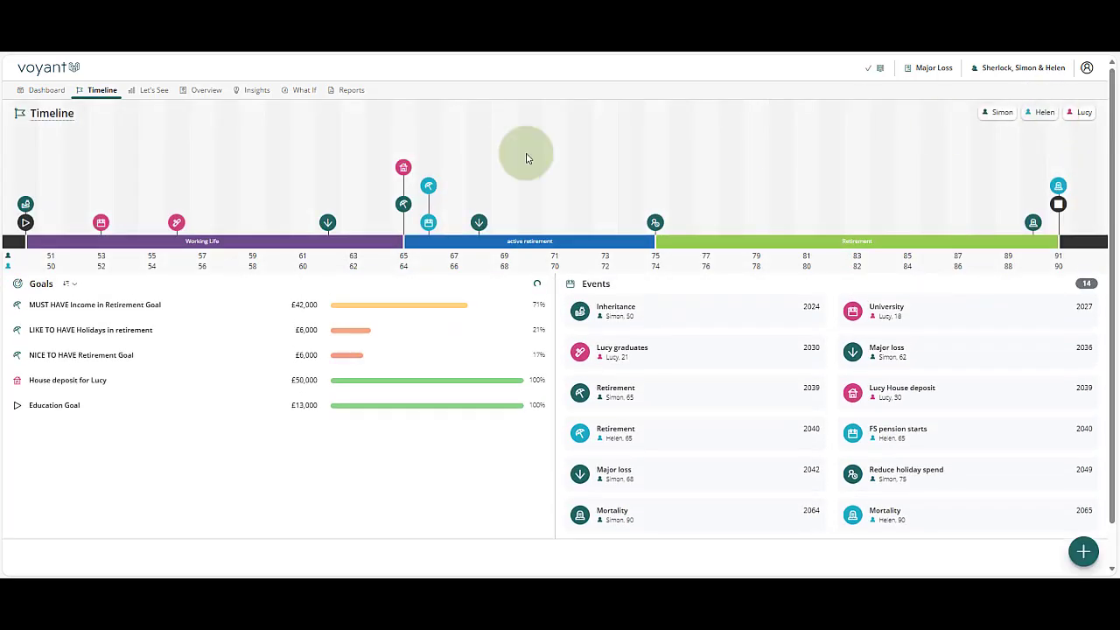
- Compare the Major Loss plan with the ORIGINAL Base Plan in Chart View, showing Assets and examining the 2036 breakdown
left_click(154, 91)
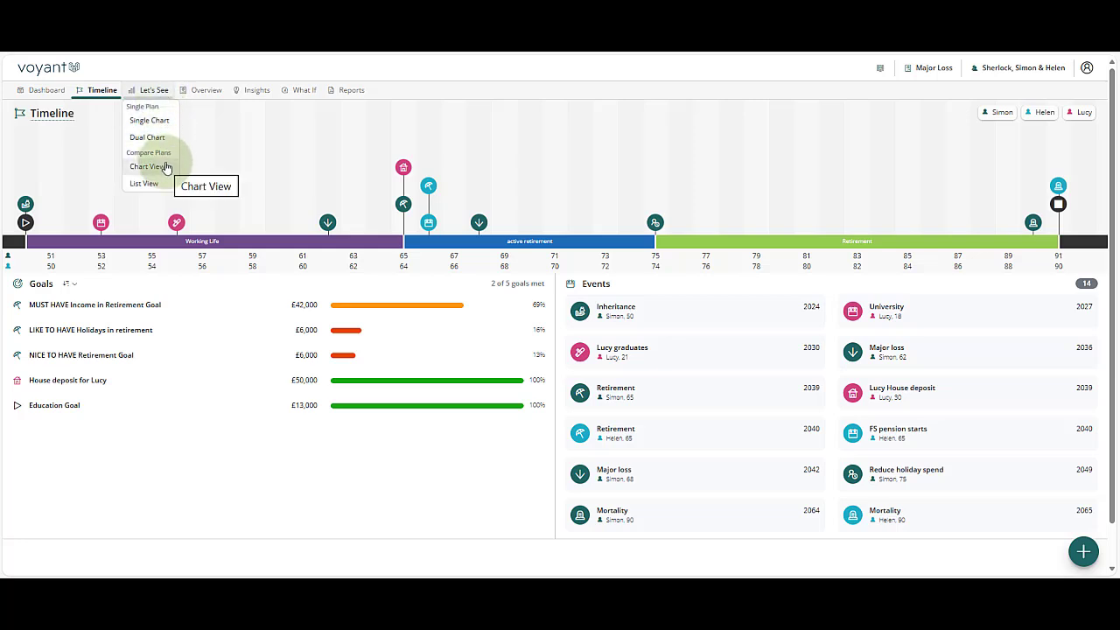
left_click(166, 167)
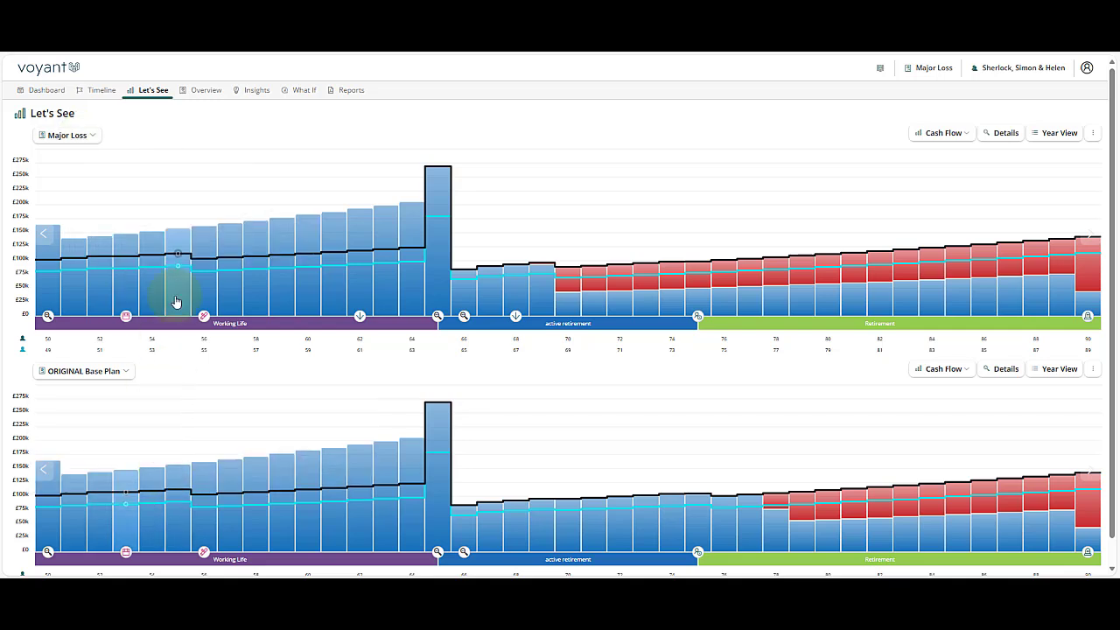
left_click(958, 133)
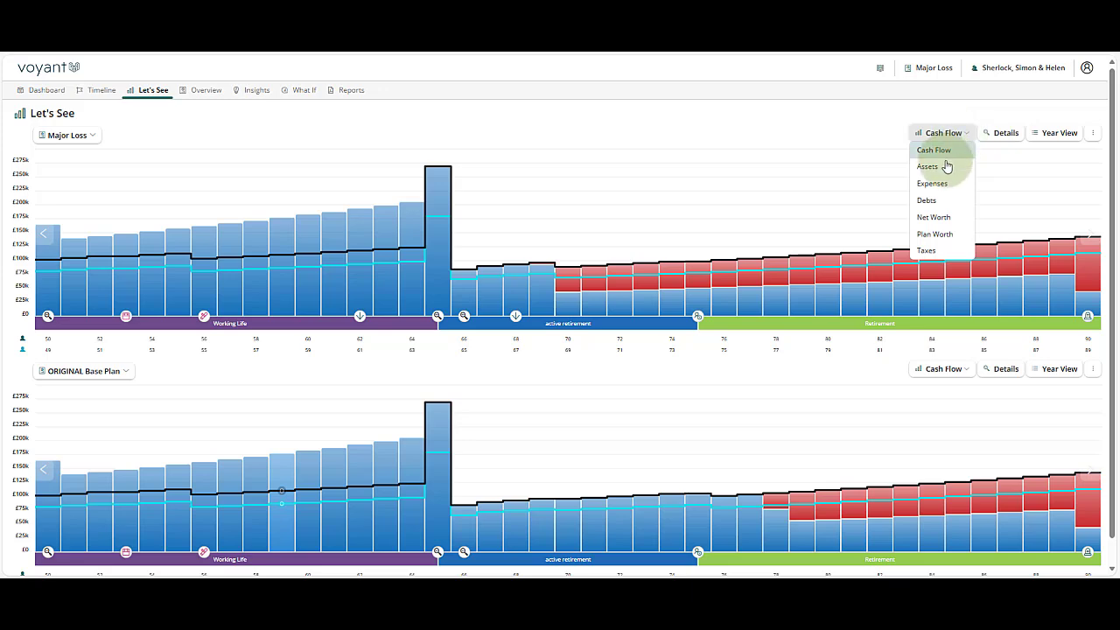
left_click(943, 169)
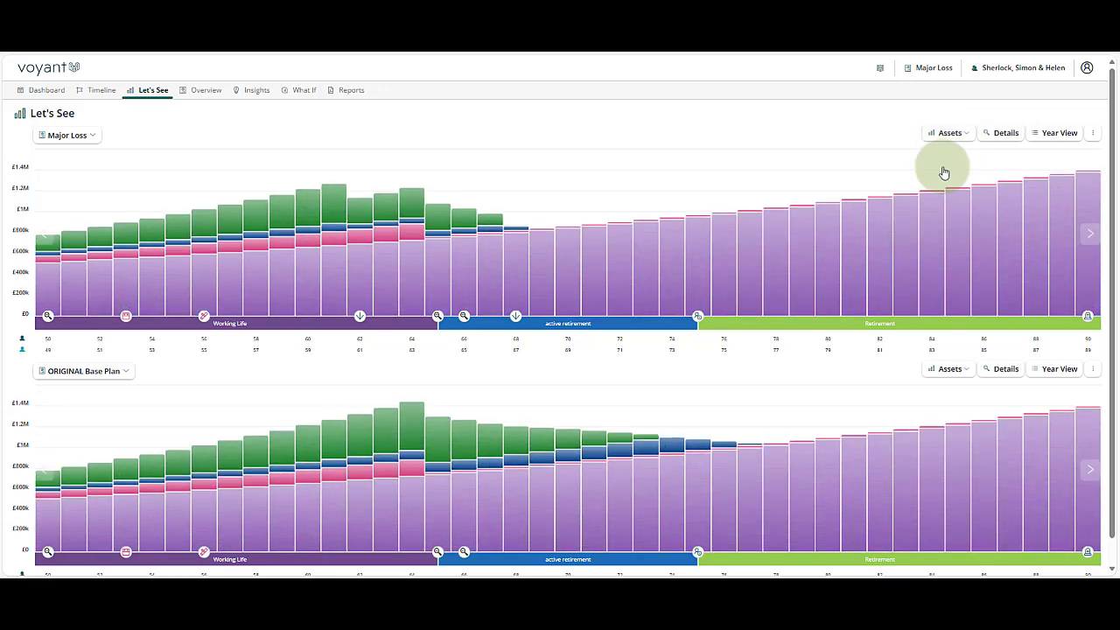
mouse_move(362, 319)
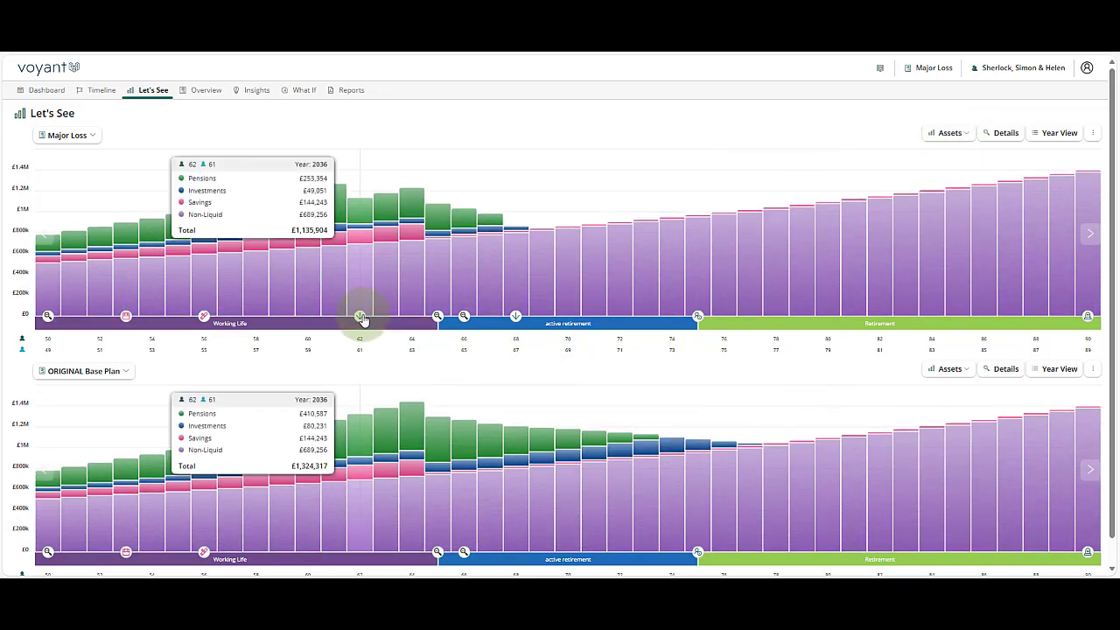